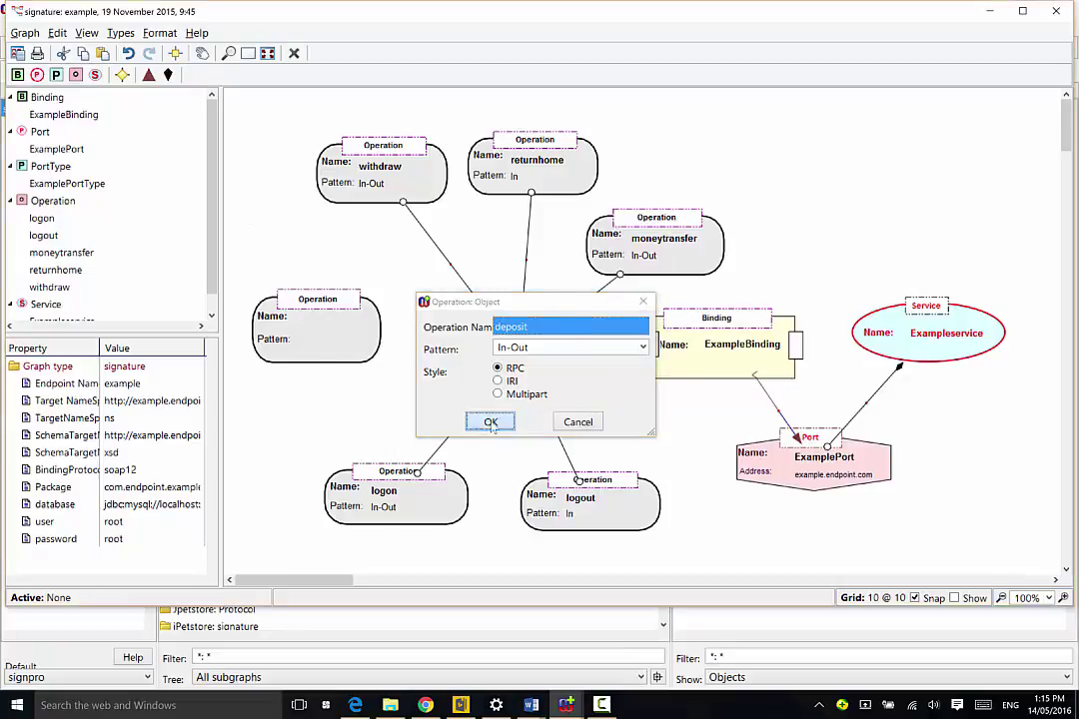
Create the deposit operation with pattern In-Out and style RPC, and give it a new OperationType diagram subgraph
{"action": "left_click", "coordinate": [490, 422]}
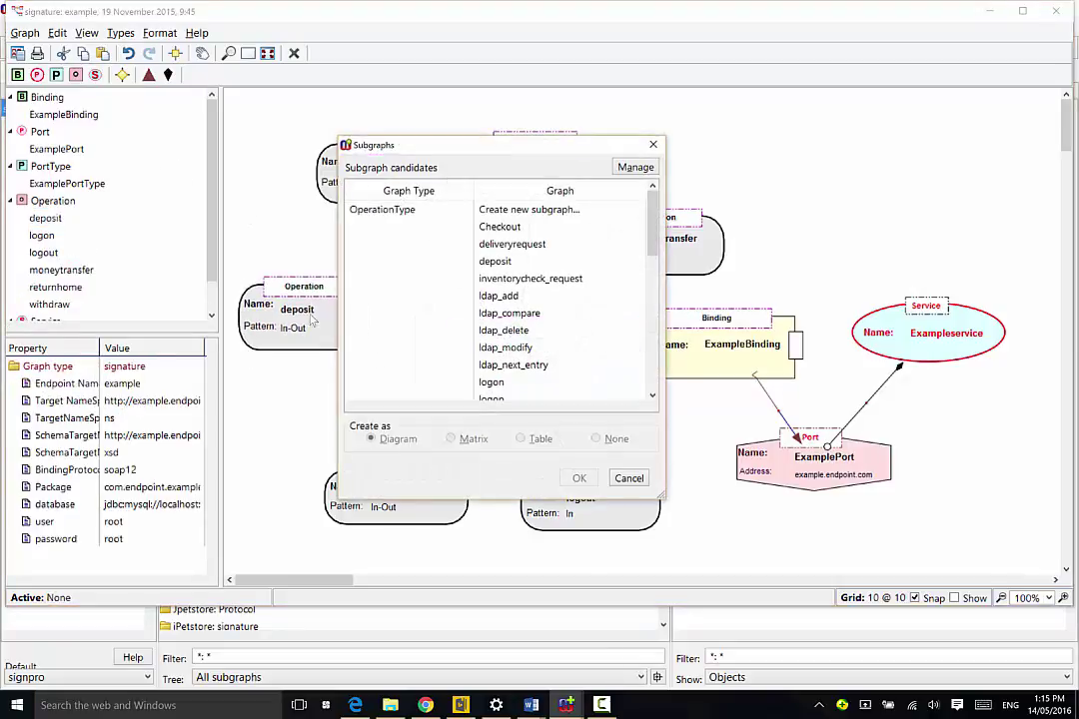
{"action": "left_click", "coordinate": [517, 211]}
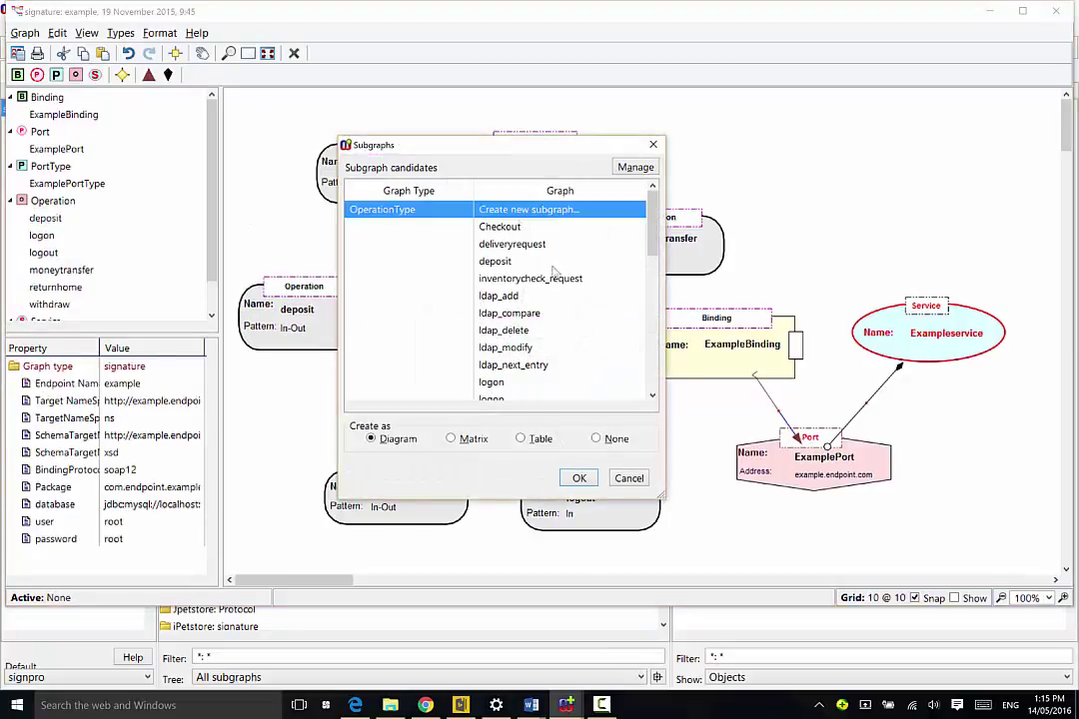
{"action": "left_click", "coordinate": [578, 477]}
Add two interface messages to the deposit operation: deposit_request labelled In and, below it, deposit_response labelled Out
{"action": "left_click", "coordinate": [11, 68]}
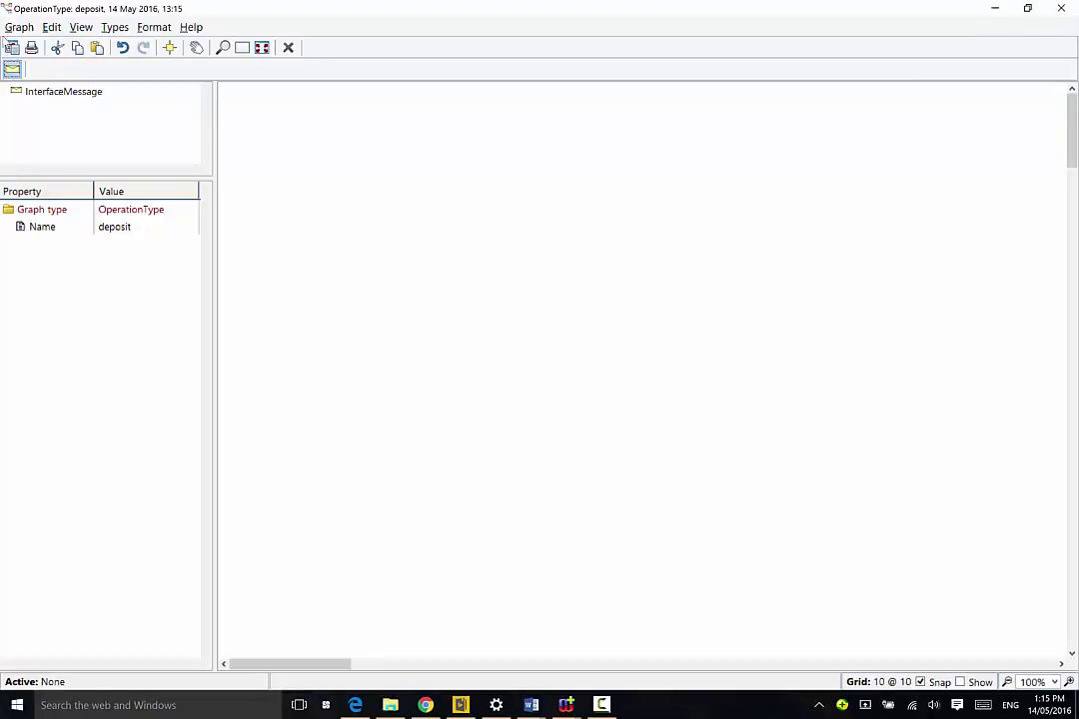
{"action": "left_click", "coordinate": [301, 181]}
{"action": "left_click", "coordinate": [11, 68]}
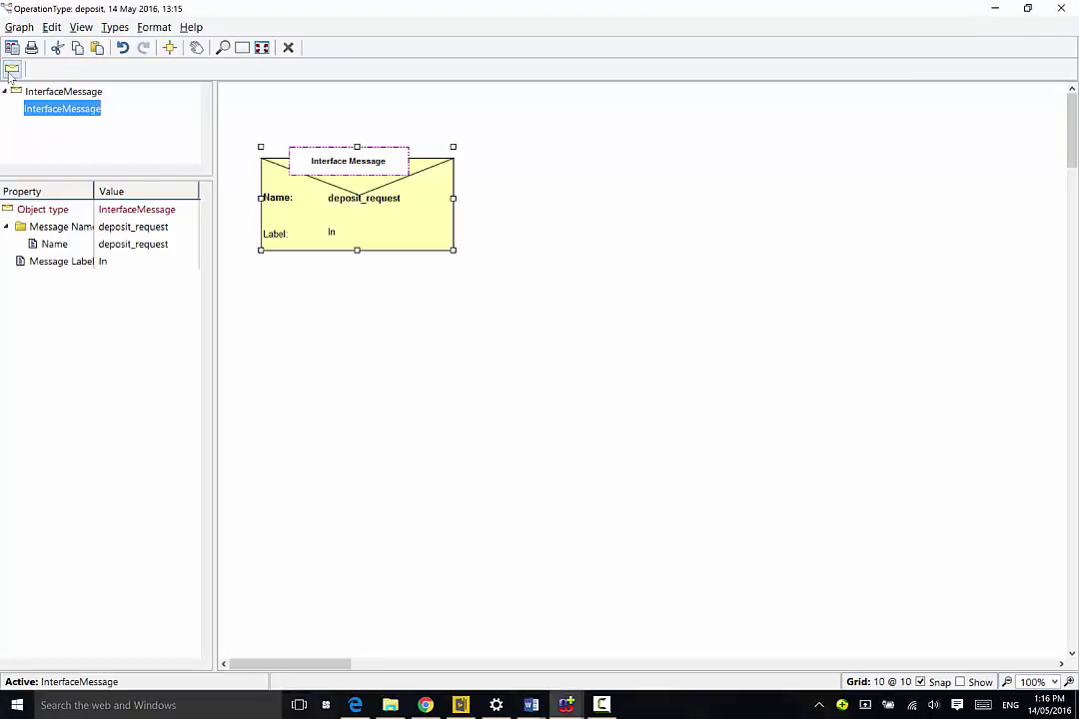
{"action": "left_click", "coordinate": [300, 339]}
{"action": "left_click", "coordinate": [391, 214]}
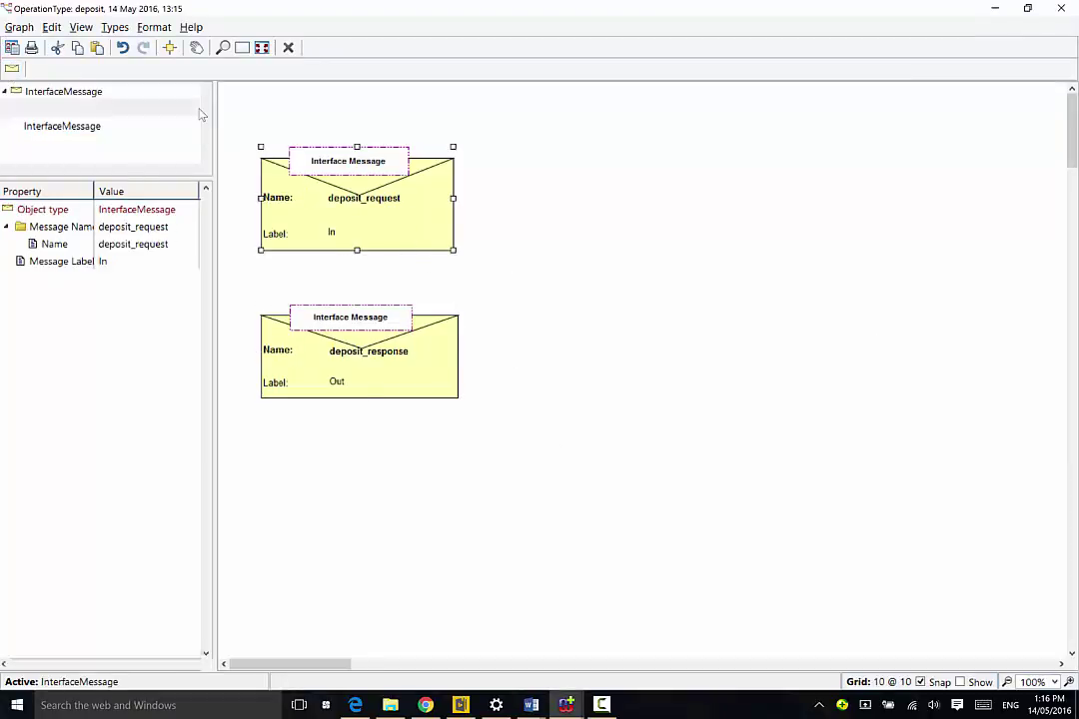
Define the deposit_request message with mandatory elements a, inputuserid (int, 10000 to 99999), and b, amount (float, 0 to 10000)
{"action": "double_click", "coordinate": [196, 110]}
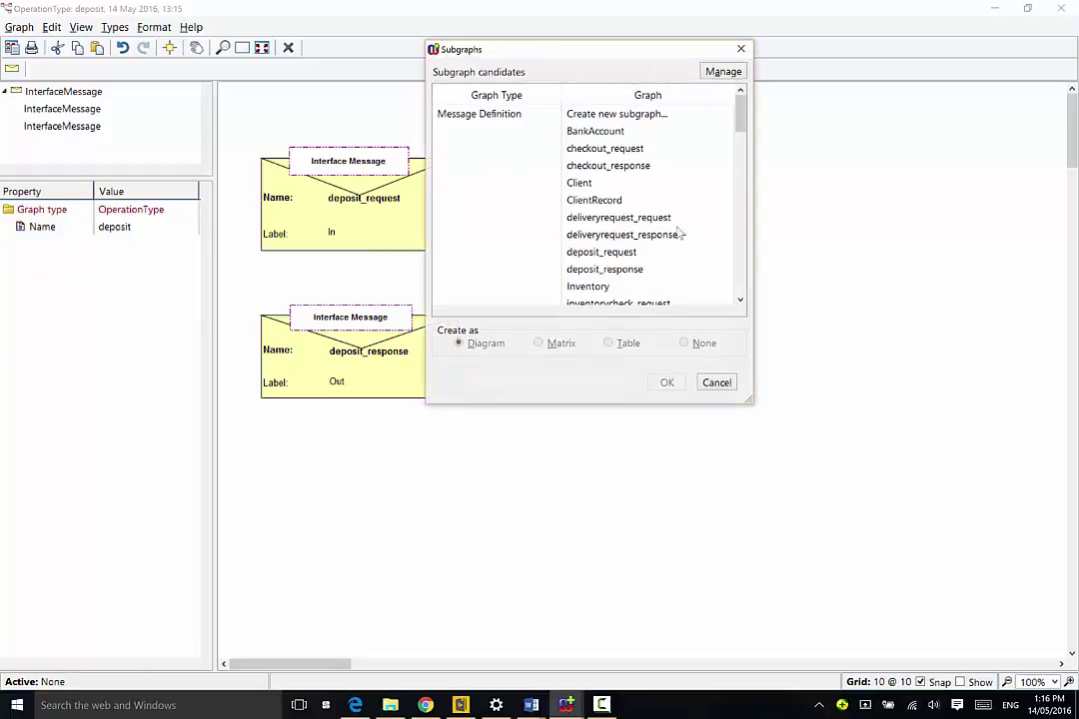
{"action": "left_click", "coordinate": [550, 251]}
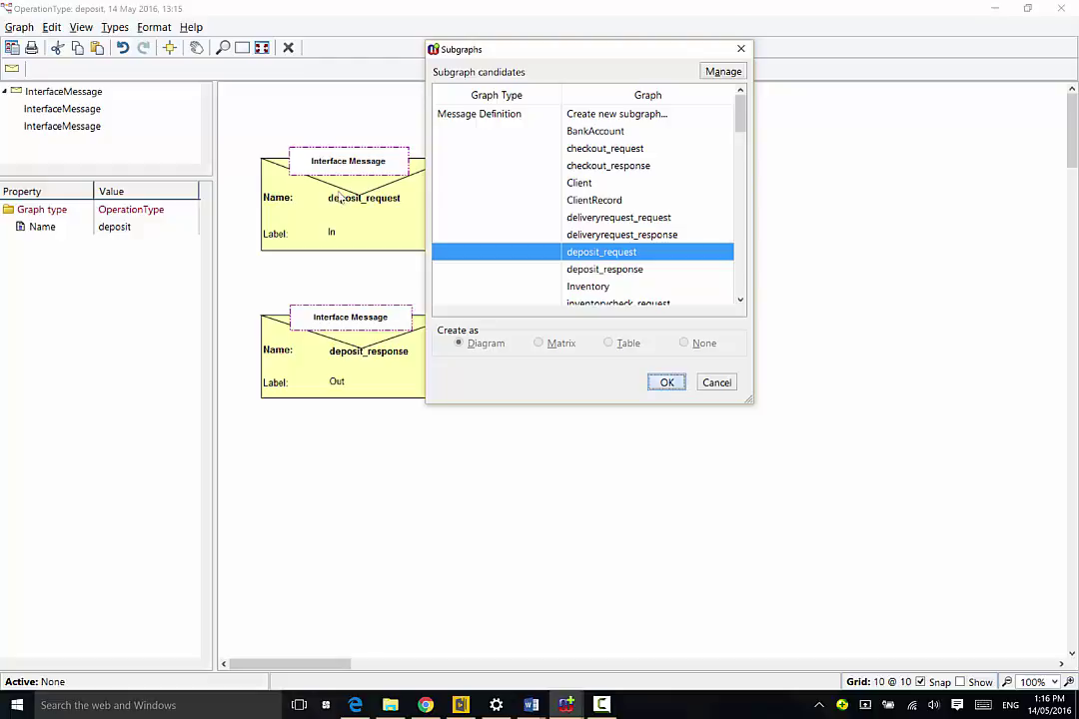
{"action": "key", "text": "Return"}
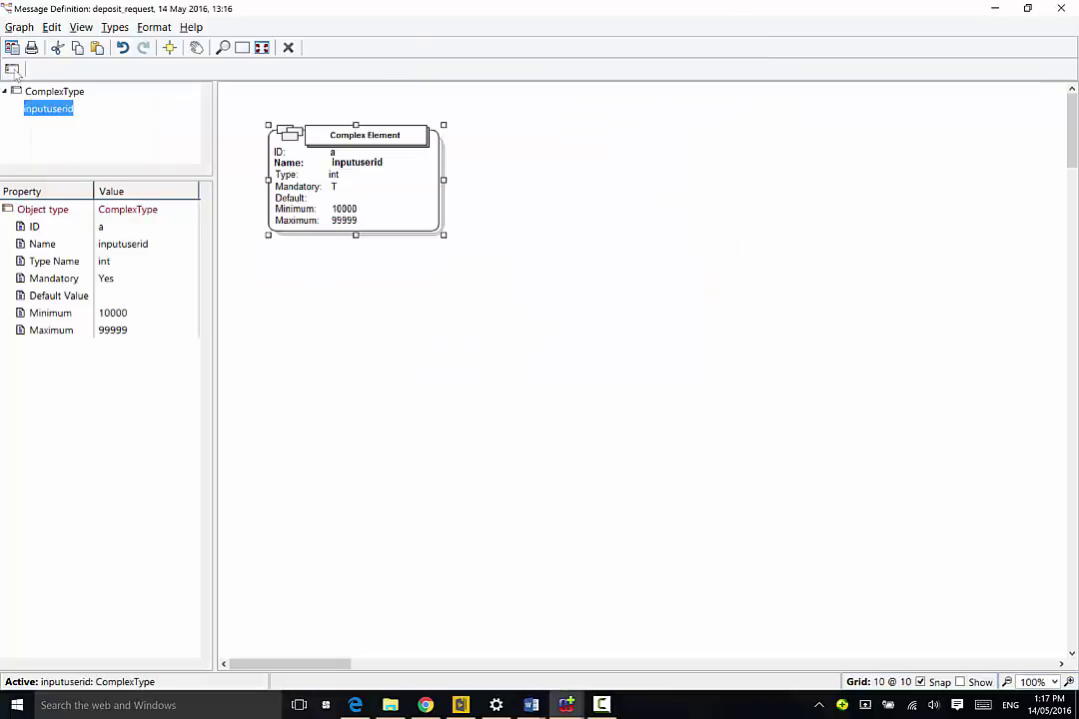
{"action": "left_click", "coordinate": [13, 70]}
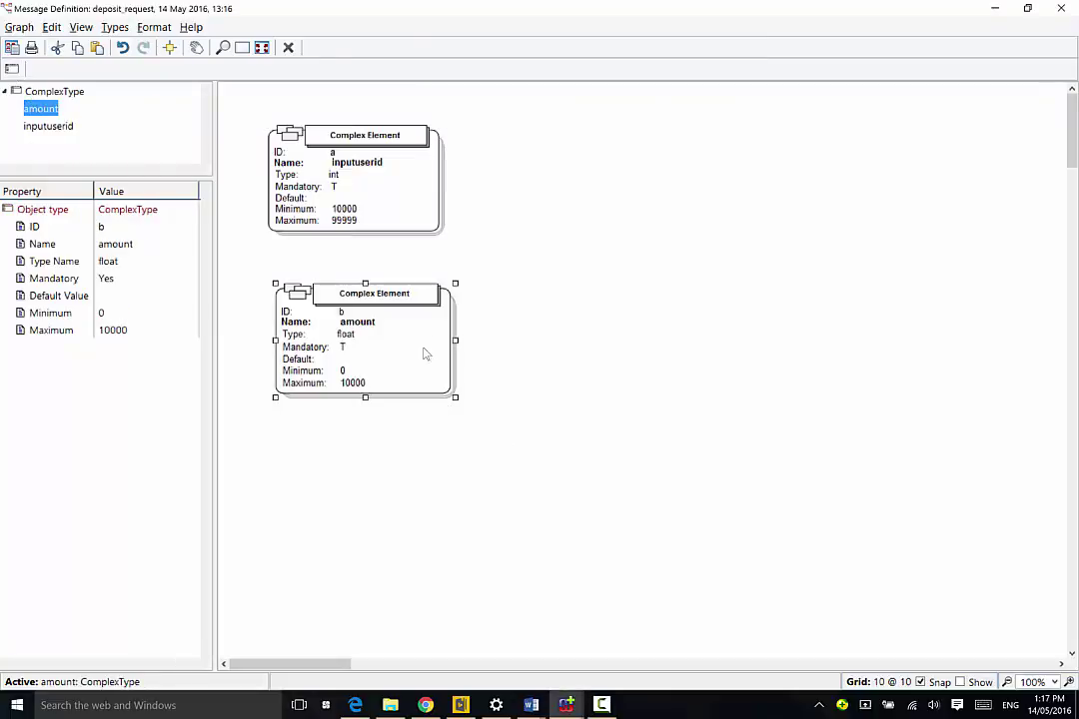
{"action": "key", "text": "alt+F4"}
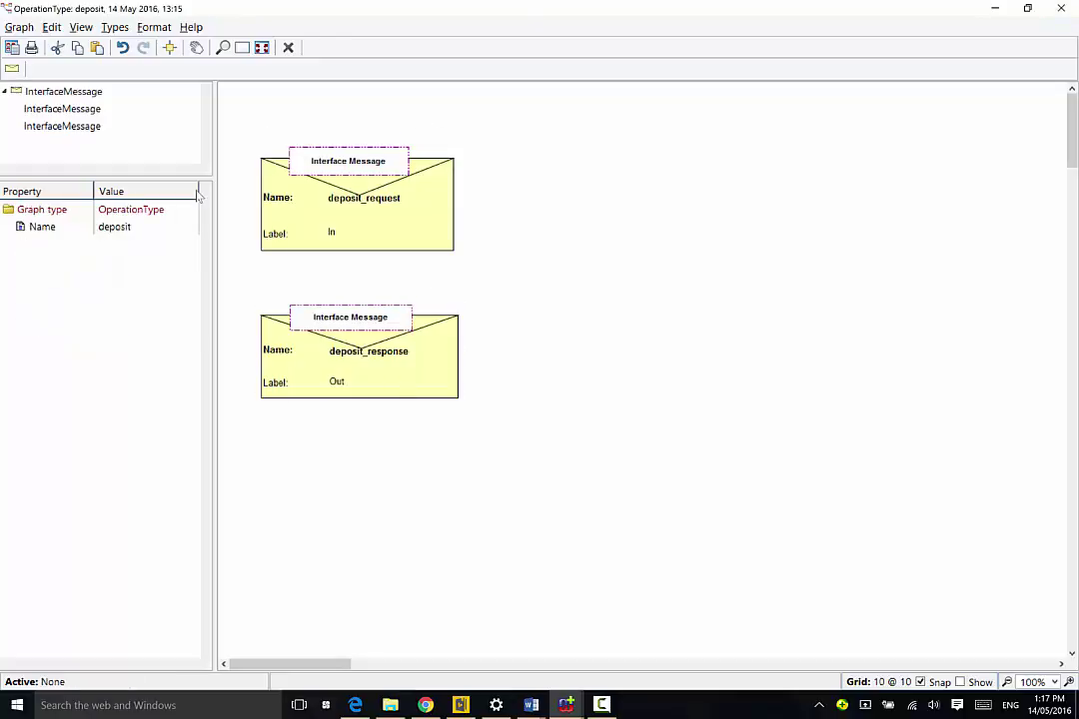
Define the deposit_response message with mandatory elements a, newaccountbalance (float), and b, errorcode (int), both with minimum and maximum 0
{"action": "left_click", "coordinate": [336, 336]}
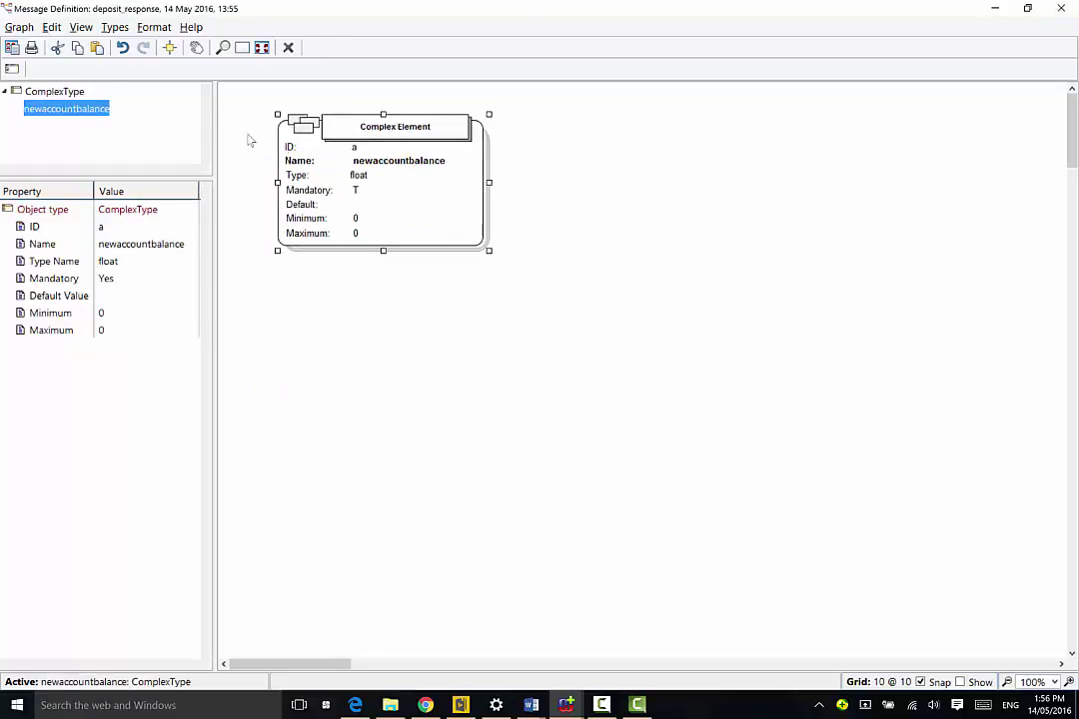
{"action": "left_click", "coordinate": [13, 70]}
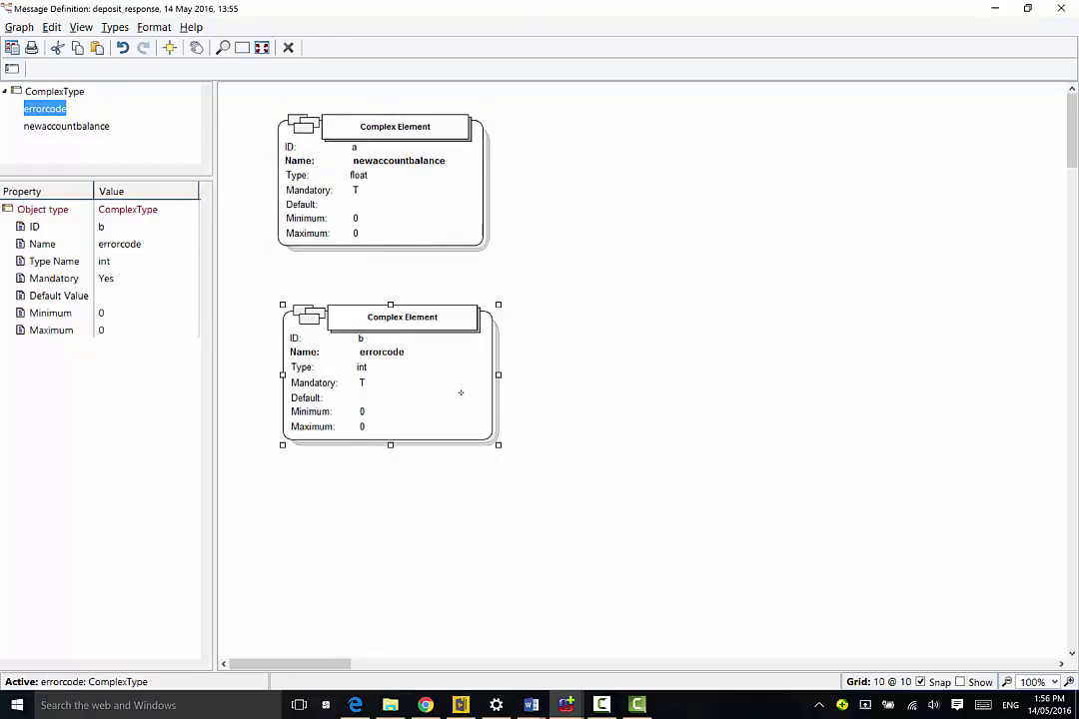
{"action": "left_click_drag", "start_coordinate": [460, 390], "coordinate": [455, 379]}
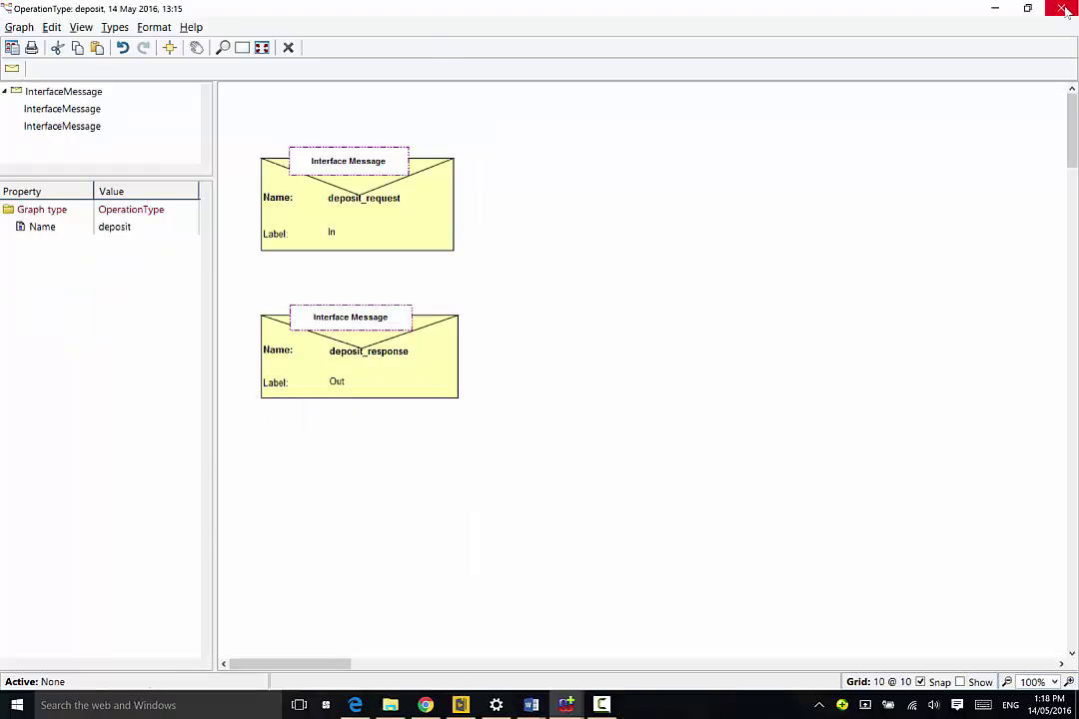
Return to the example signature graph and connect the deposit operation to ExamplePortType
{"action": "left_click", "coordinate": [1062, 9]}
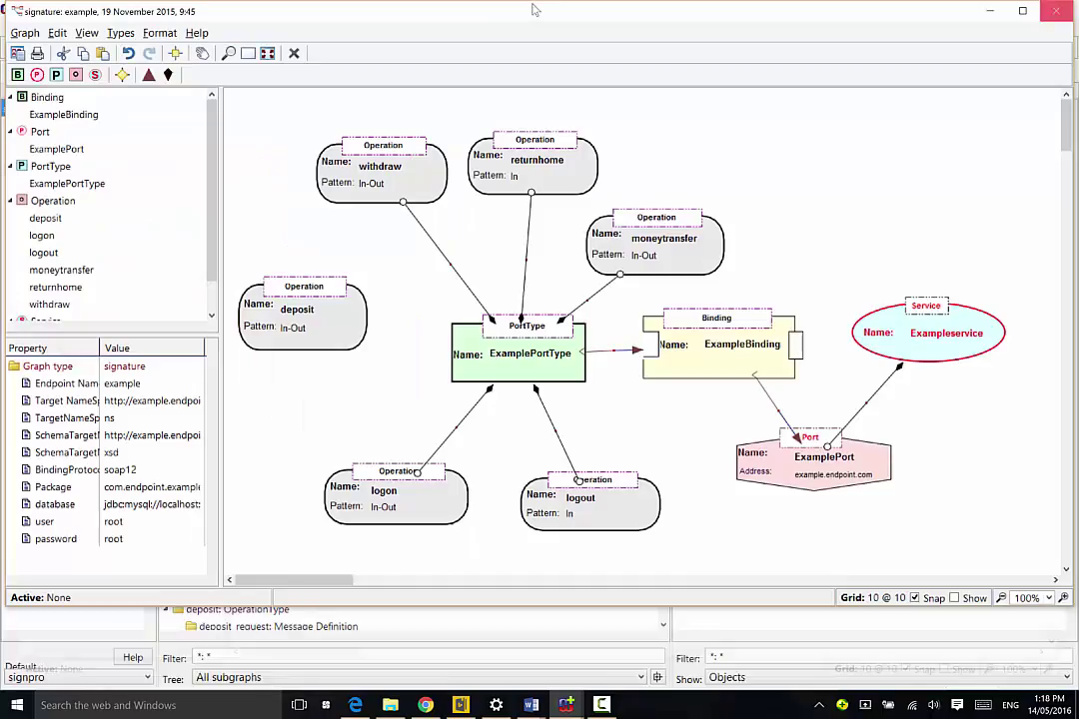
{"action": "left_click", "coordinate": [168, 74]}
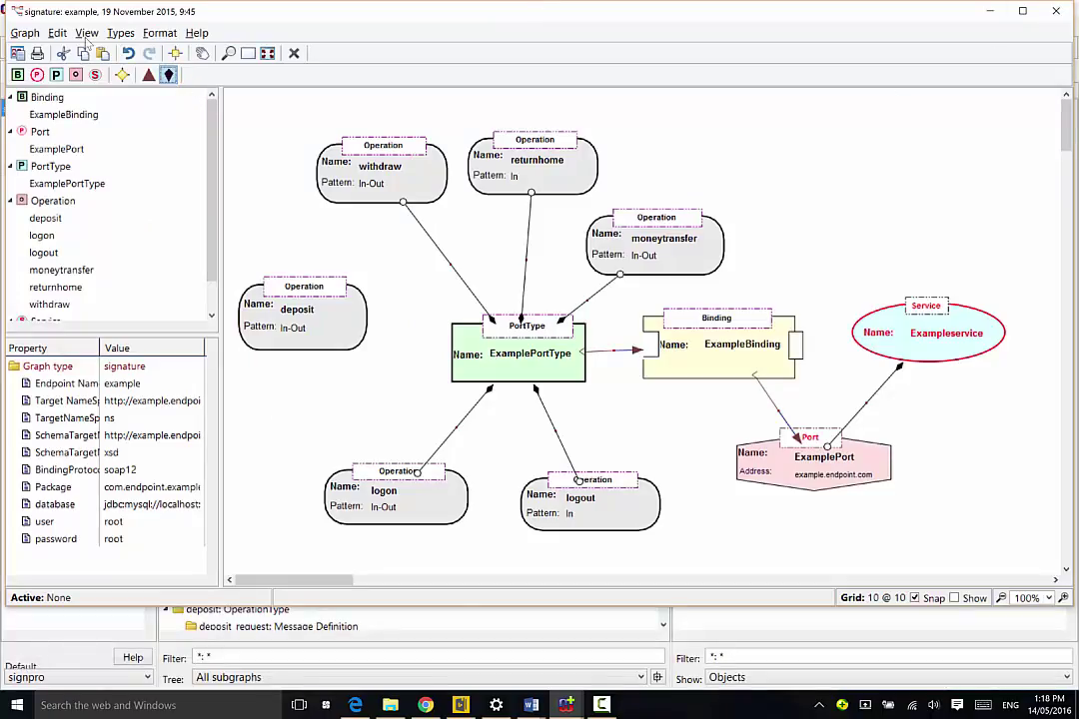
{"action": "left_click", "coordinate": [290, 314]}
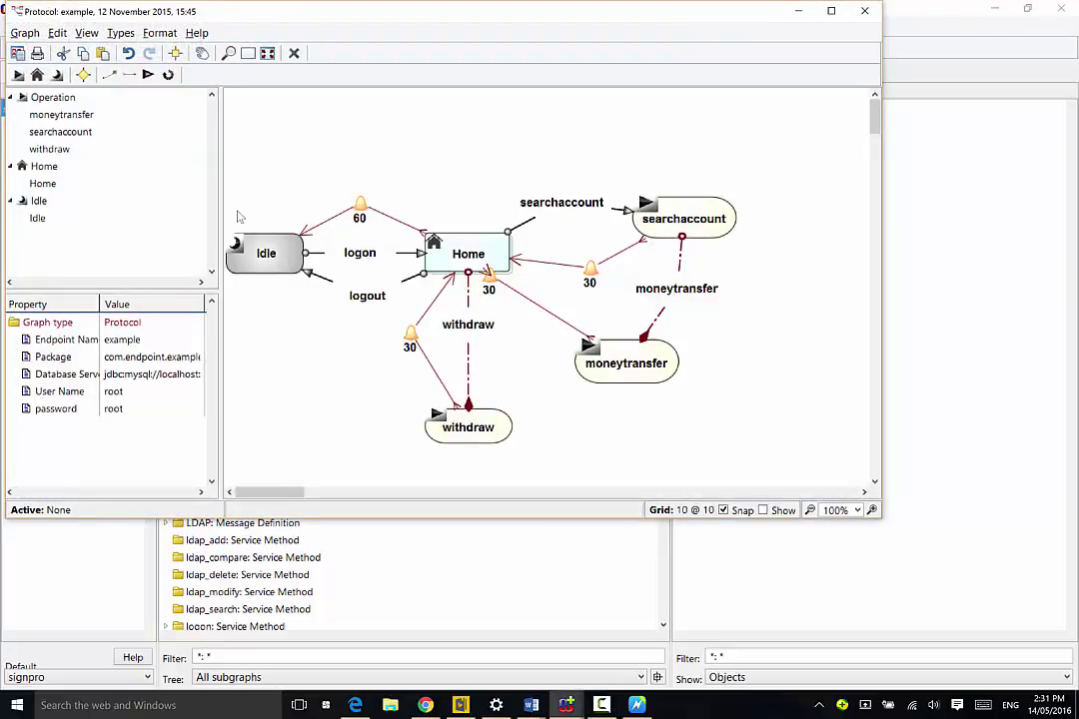
Add a deposit operation above Home in the example Protocol graph, with Safe Operation off and a transmission time of 15
{"action": "left_click", "coordinate": [831, 10]}
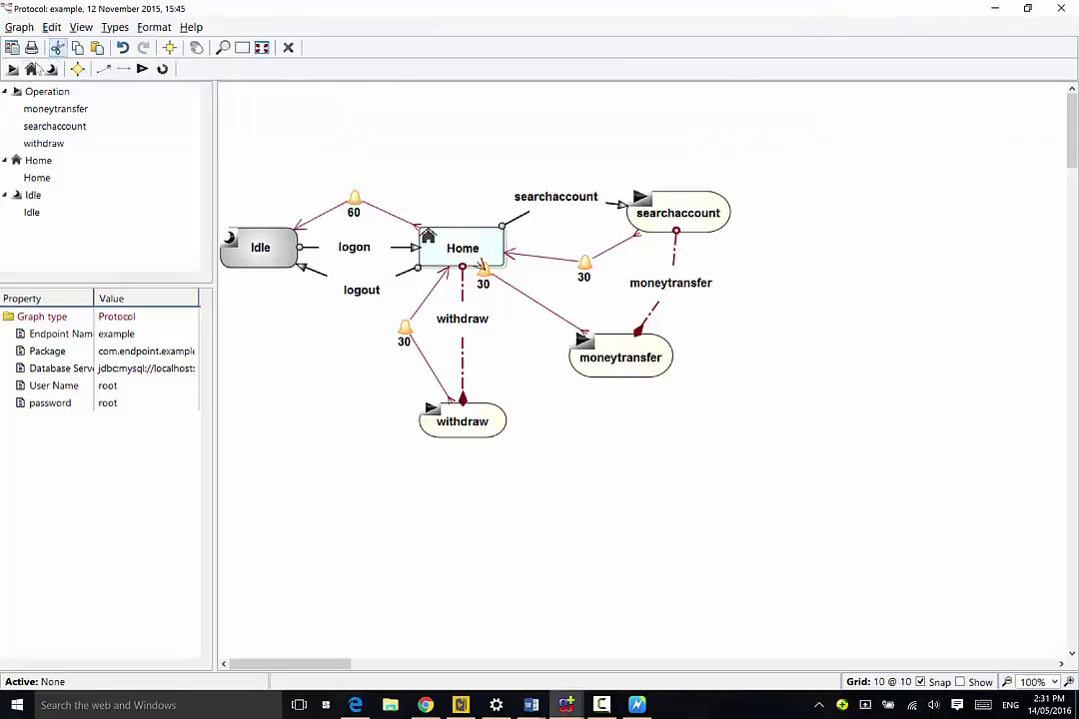
{"action": "left_click", "coordinate": [12, 69]}
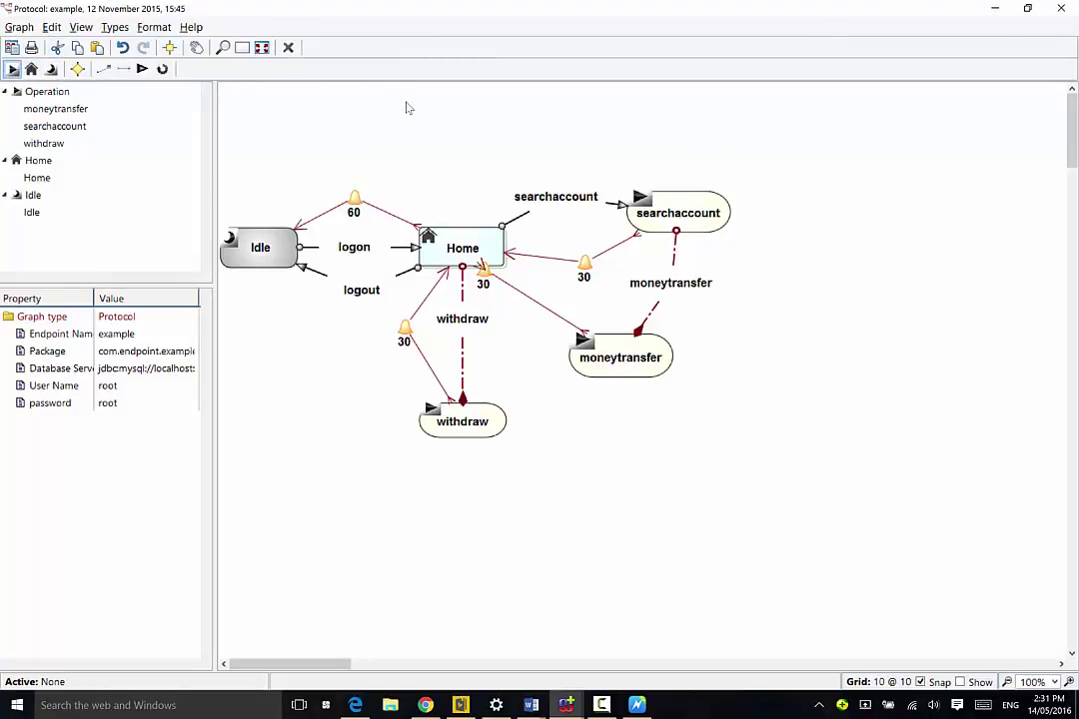
{"action": "left_click_drag", "start_coordinate": [407, 108], "coordinate": [488, 142]}
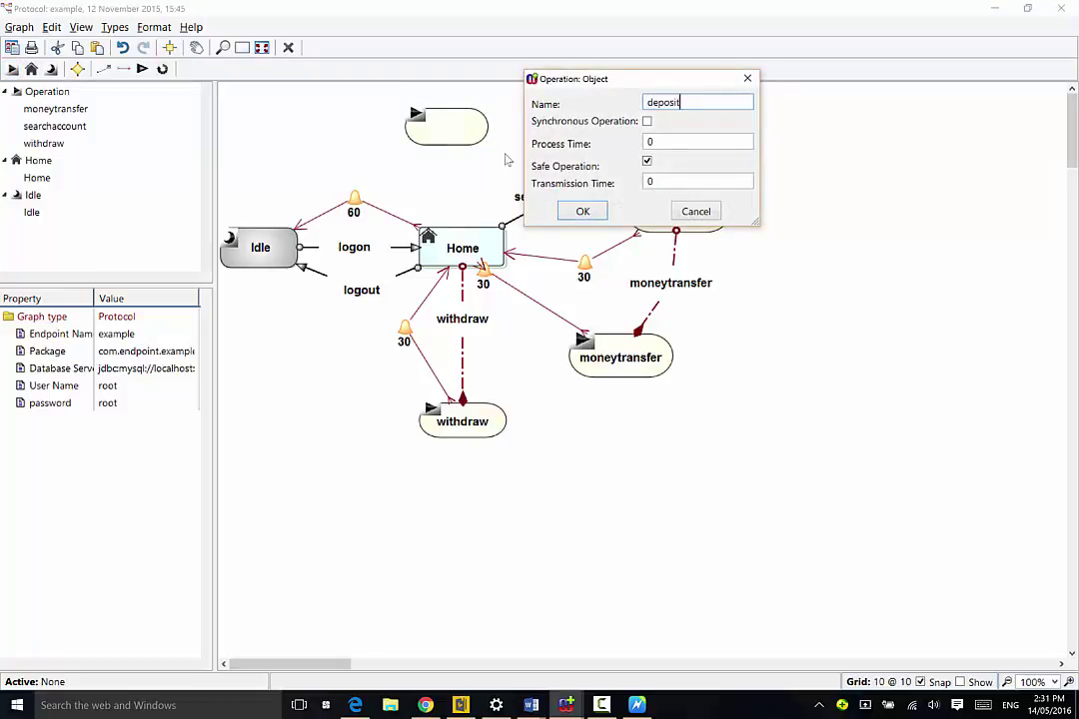
{"action": "left_click", "coordinate": [649, 162]}
{"action": "key", "text": "Tab"}
{"action": "left_click", "coordinate": [597, 219]}
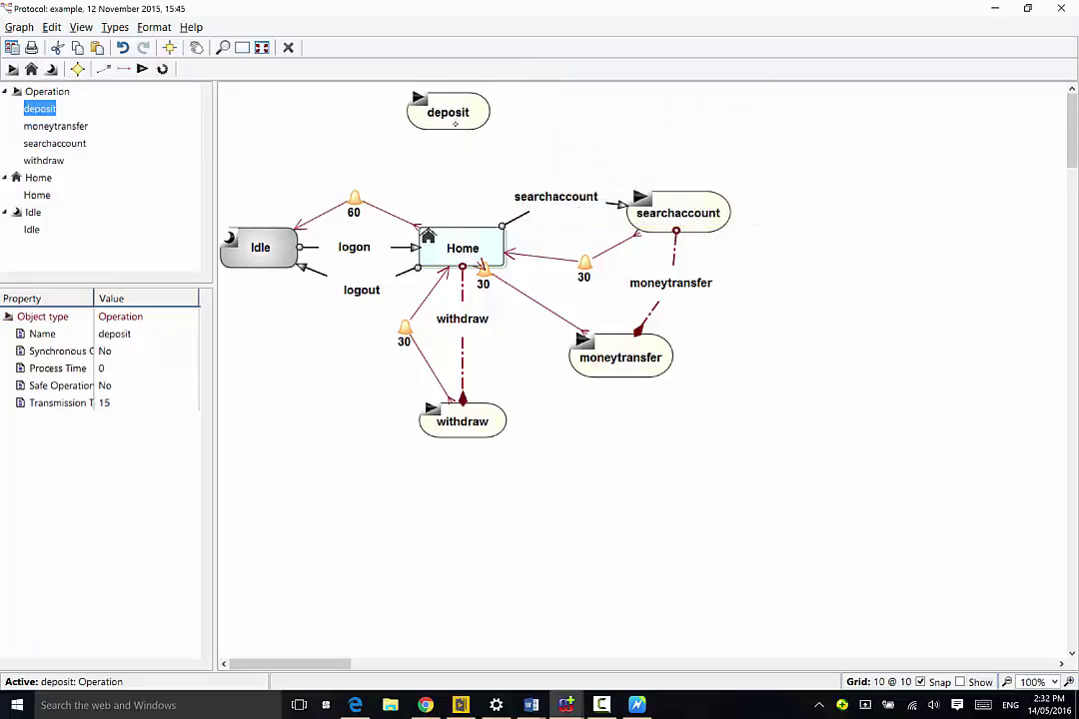
Add a conditional transition from Home to deposit, triggered by deposit, with the input condition that logon's inputuserid != X
{"action": "left_click", "coordinate": [103, 69]}
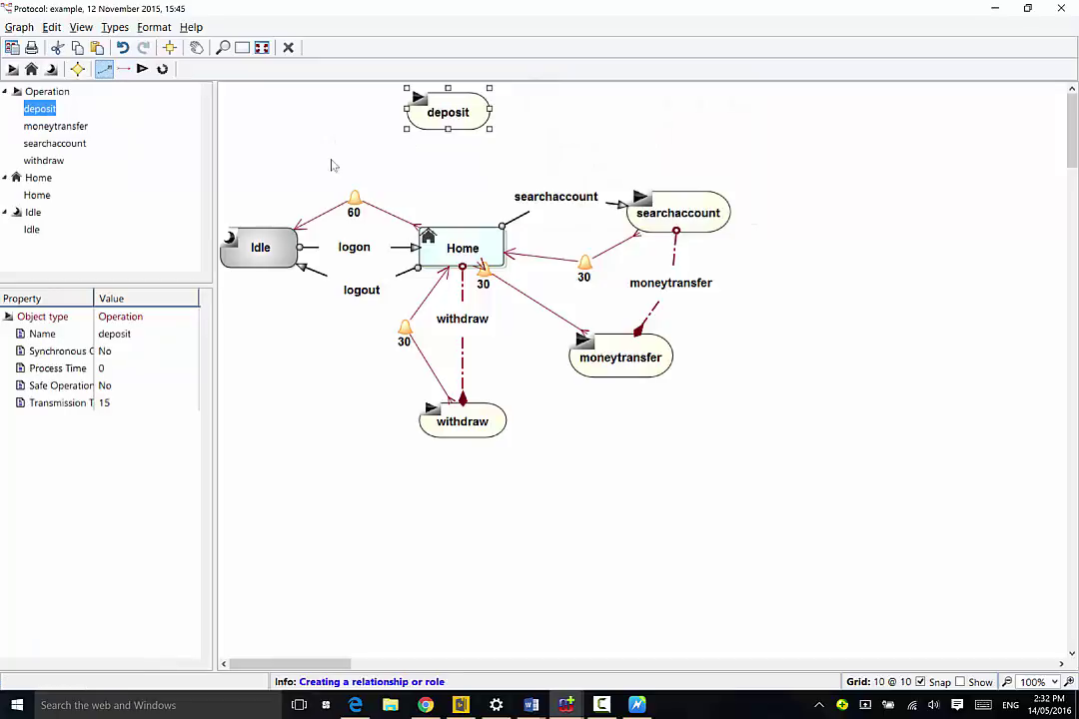
{"action": "left_click_drag", "start_coordinate": [457, 237], "coordinate": [448, 113]}
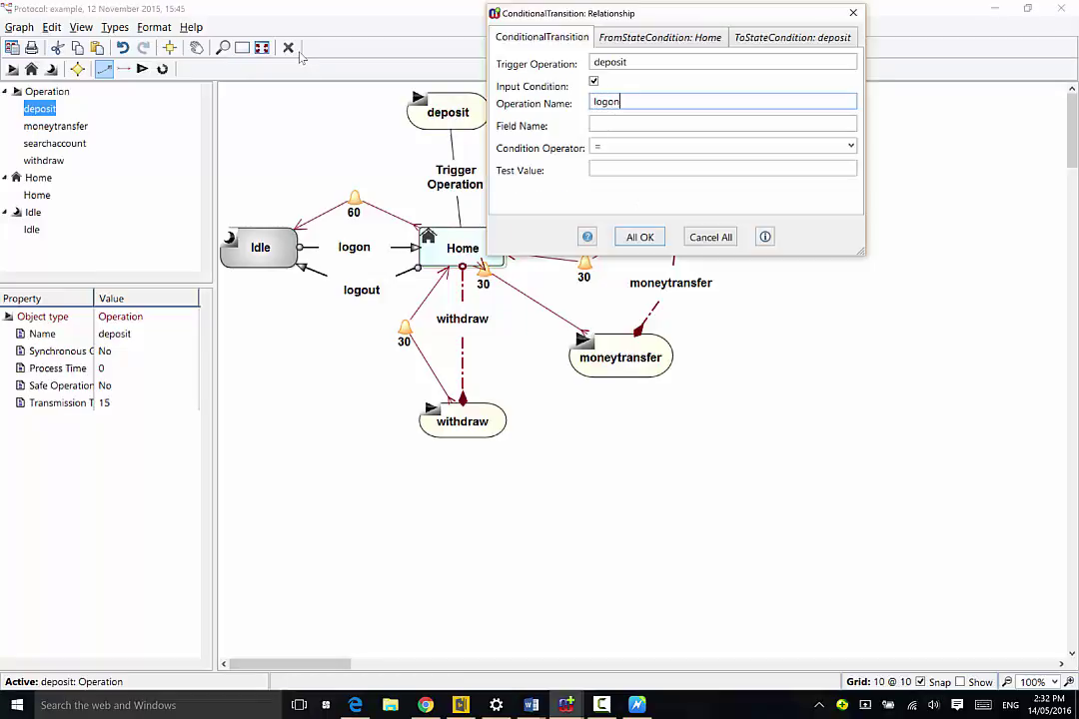
{"action": "key", "text": "Tab"}
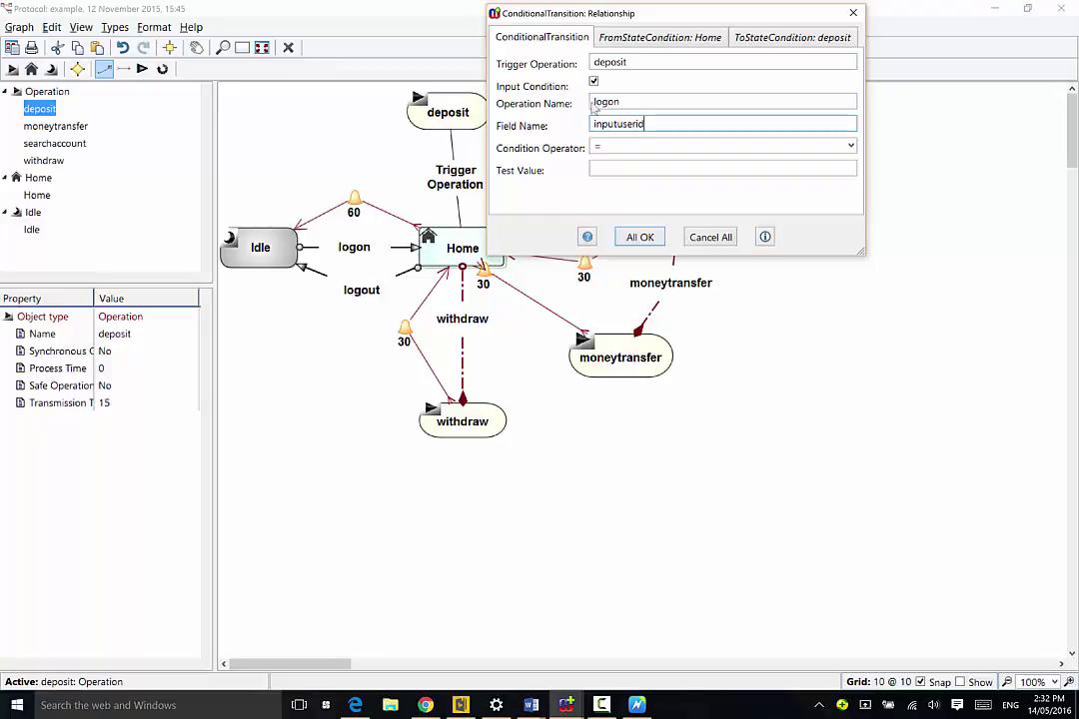
{"action": "left_click", "coordinate": [849, 147]}
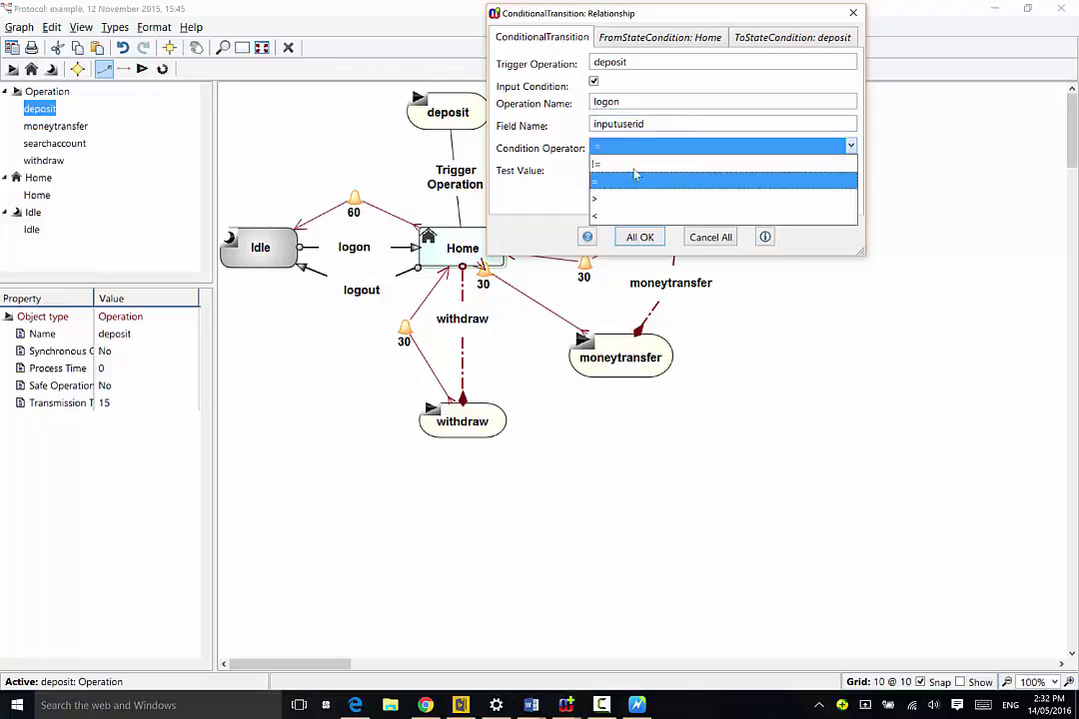
{"action": "key", "text": "Up"}
{"action": "key", "text": "Return"}
{"action": "key", "text": "Tab"}
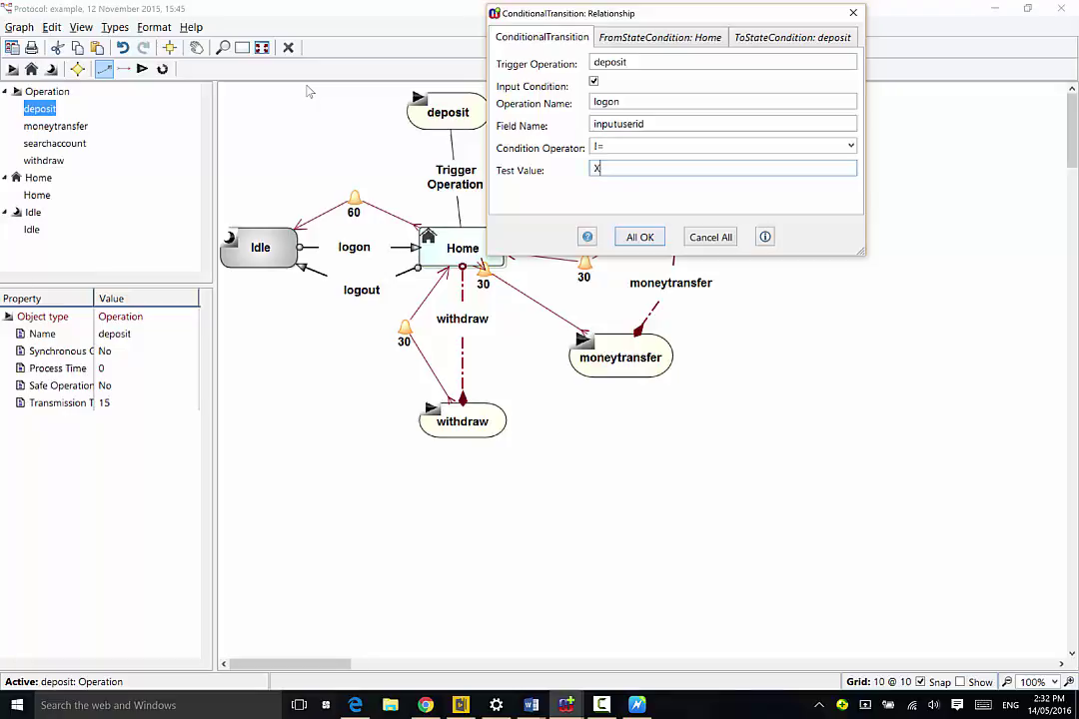
{"action": "key", "text": "Return"}
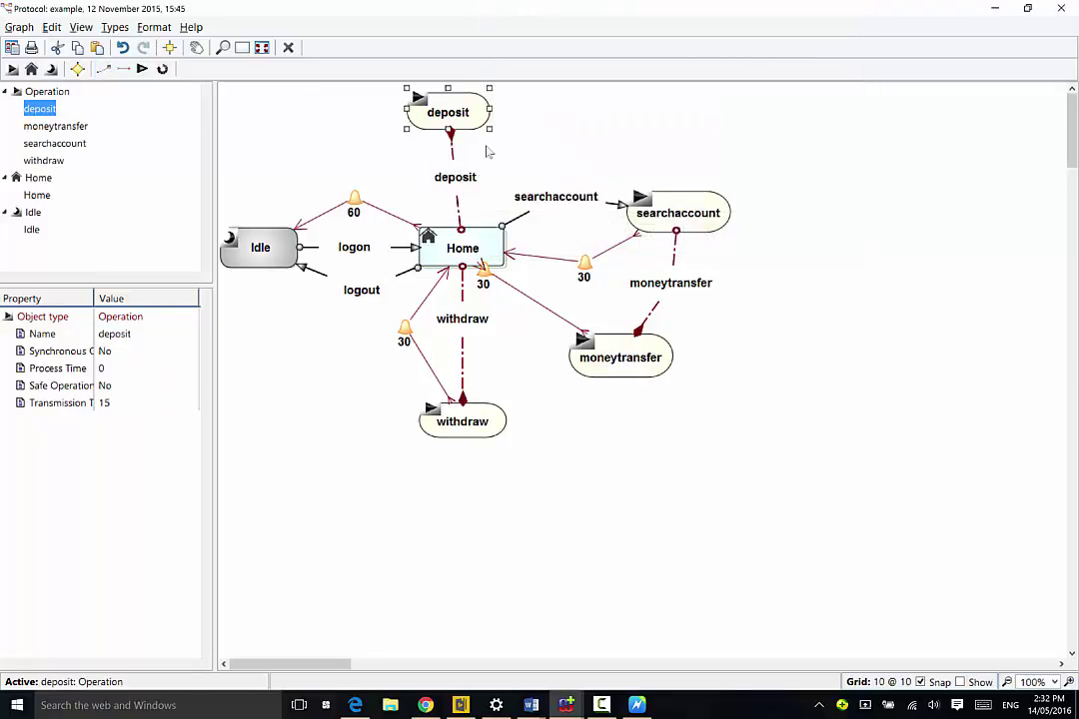
Add a timeout transition from deposit back to Home with a time of 30
{"action": "left_click", "coordinate": [123, 69]}
{"action": "left_click", "coordinate": [420, 112]}
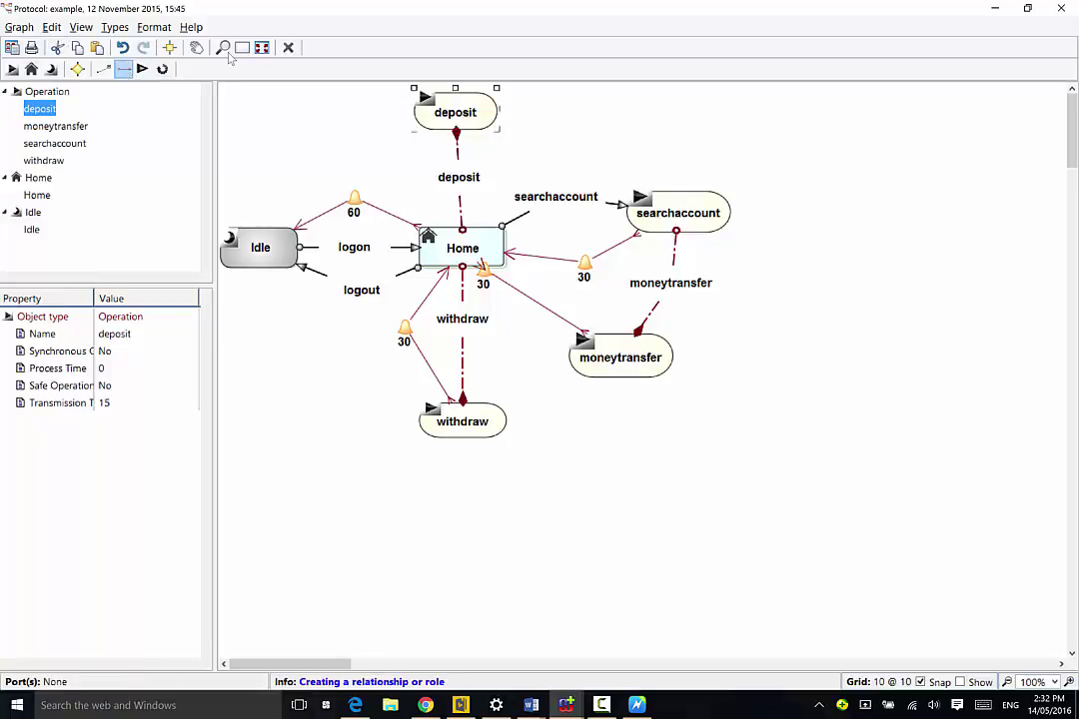
{"action": "left_click", "coordinate": [398, 172]}
{"action": "left_click", "coordinate": [456, 237]}
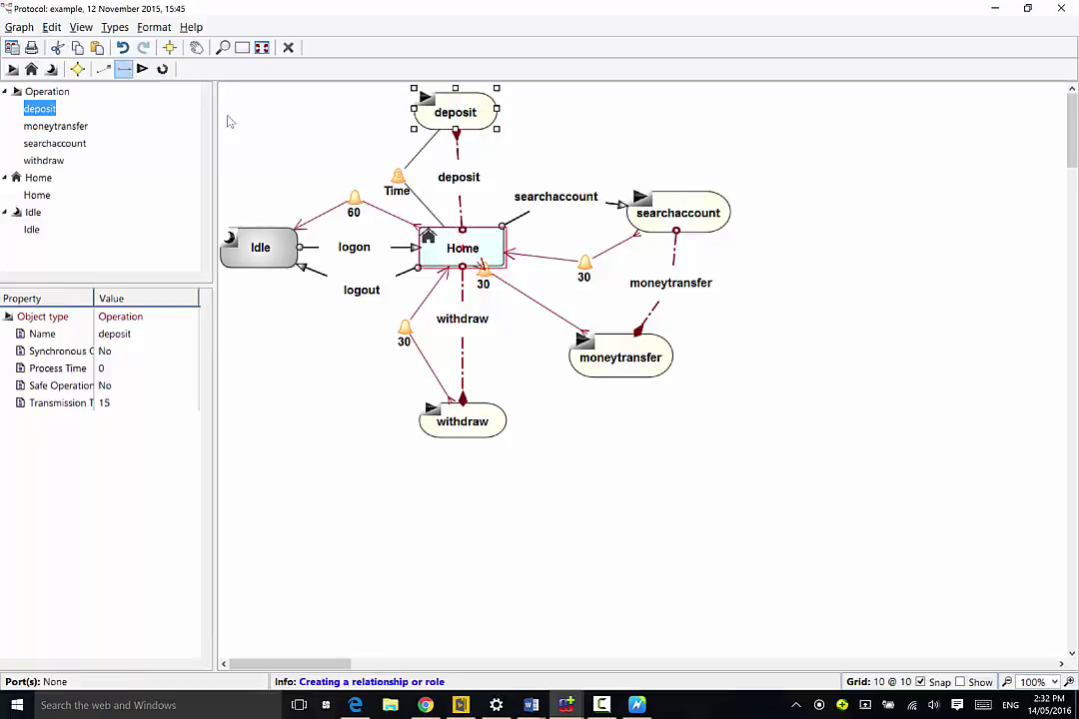
{"action": "double_click", "coordinate": [599, 221]}
{"action": "type", "text": "30"}
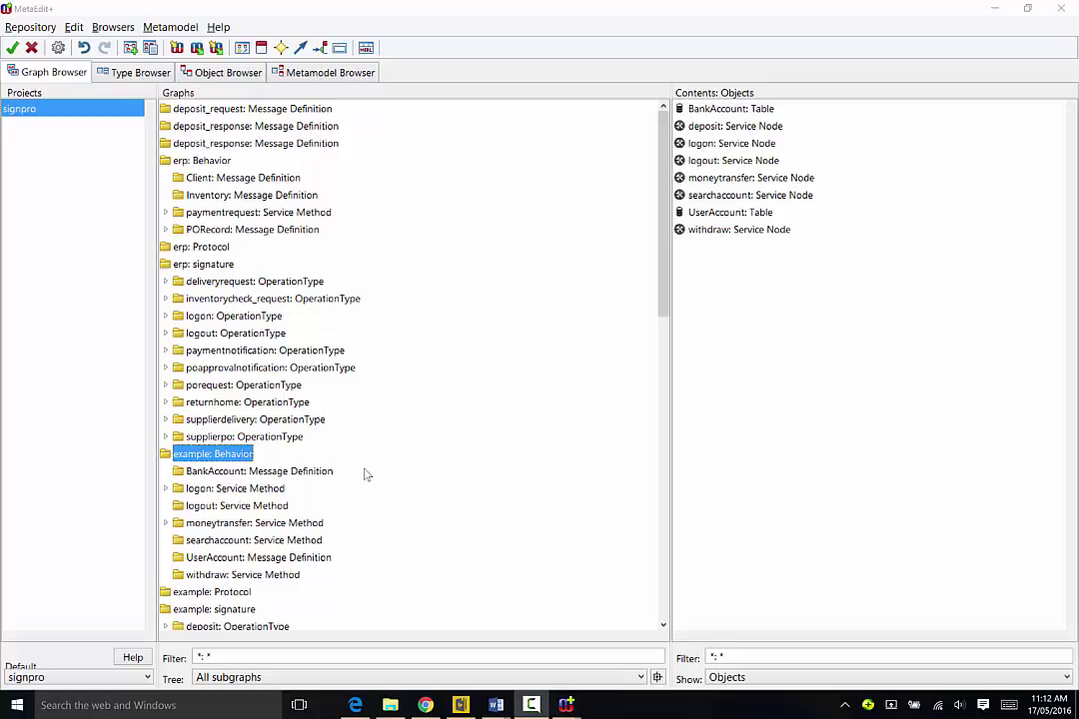
Open the example Behavior graph and add a service node named deposit beside withdraw, toggling its Collapse option
{"action": "double_click", "coordinate": [257, 455]}
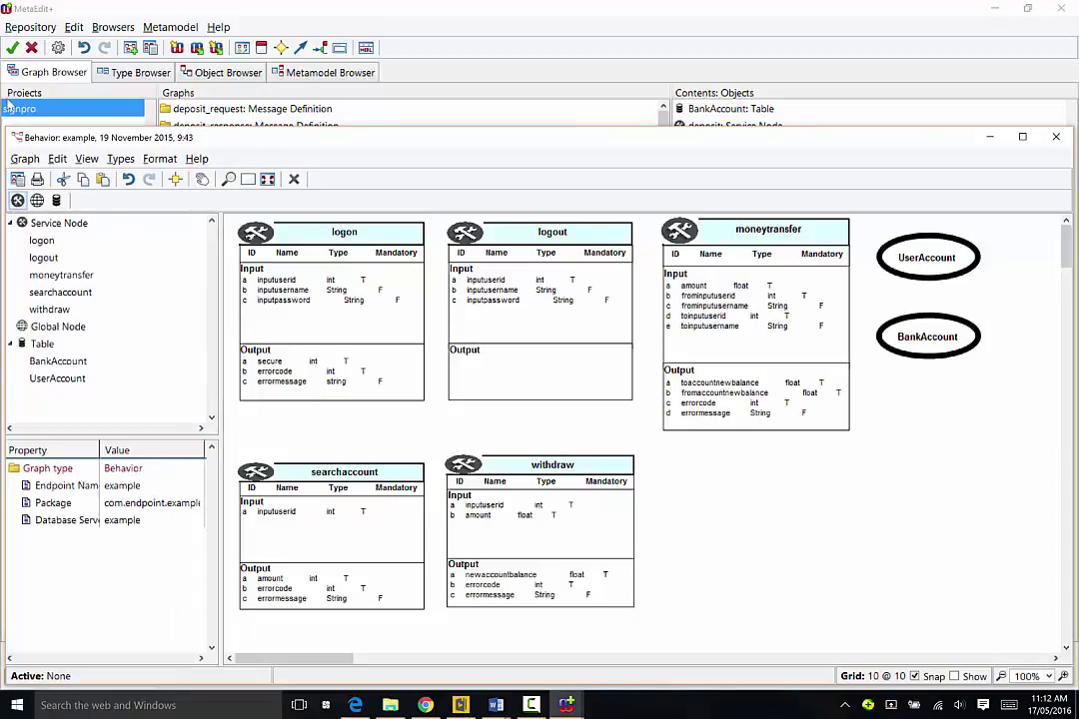
{"action": "left_click", "coordinate": [18, 200]}
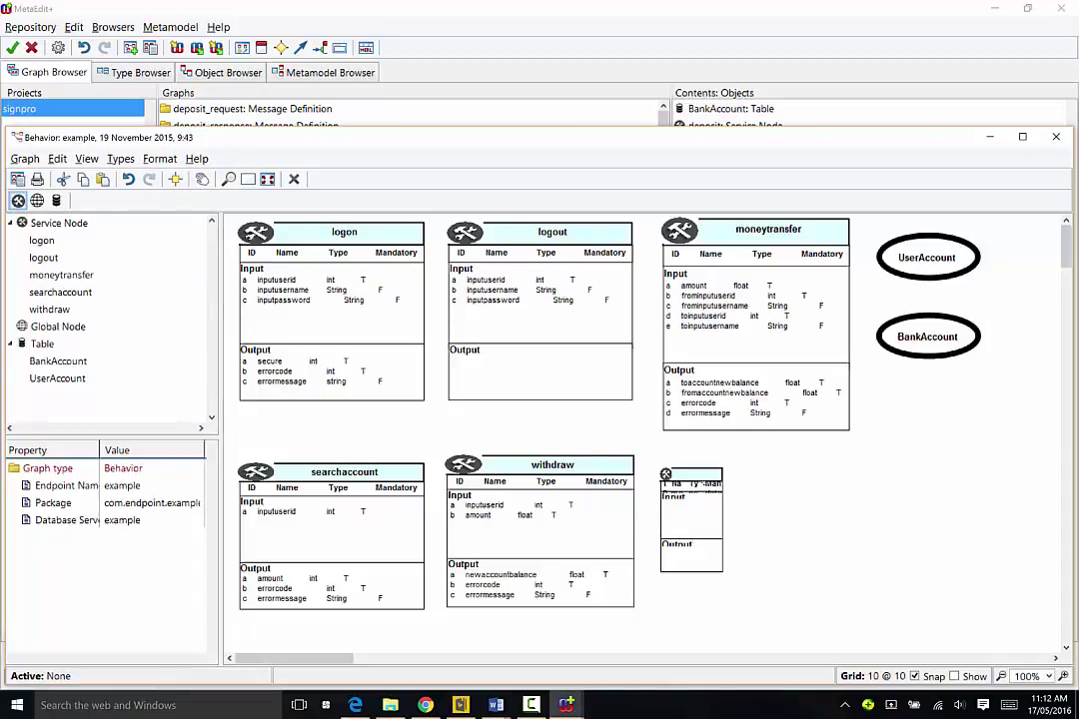
{"action": "left_click_drag", "start_coordinate": [694, 482], "coordinate": [945, 608]}
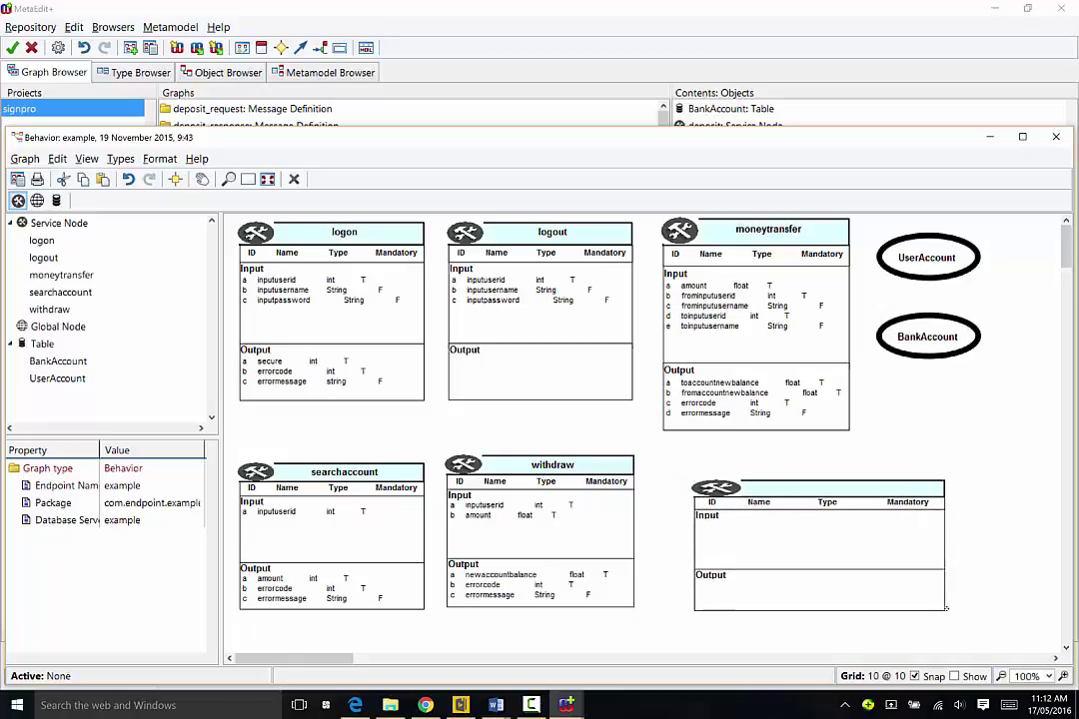
{"action": "type", "text": "deposit"}
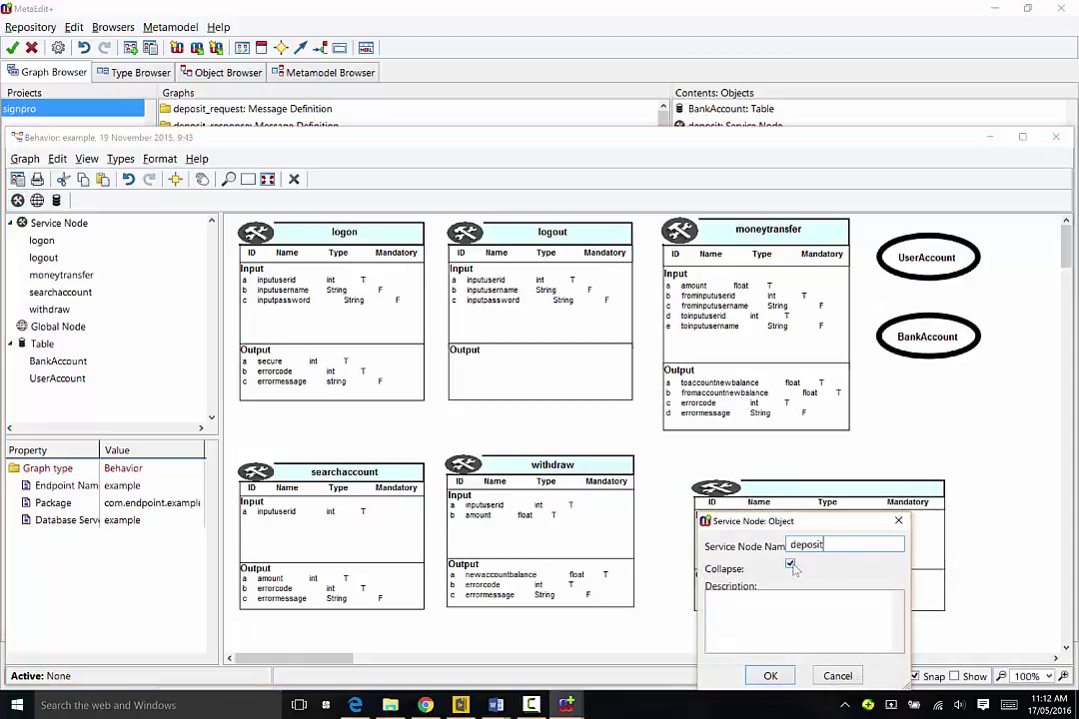
{"action": "left_click", "coordinate": [790, 564]}
{"action": "key", "text": "Return"}
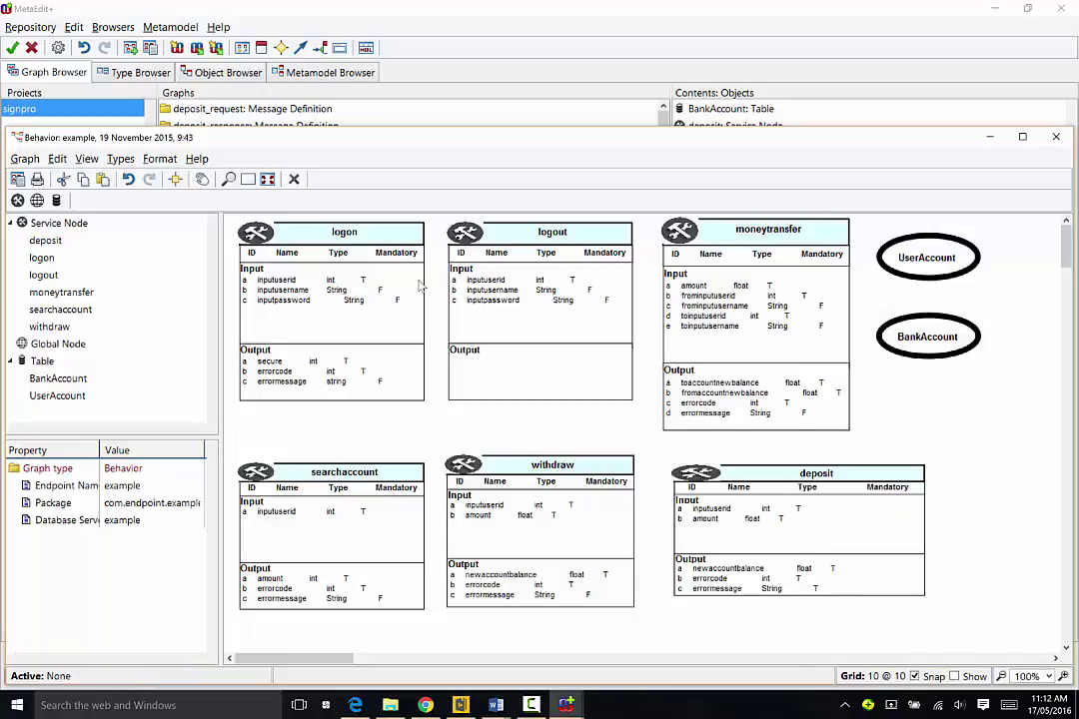
Create a new Service Method subgraph diagram for the deposit node, with an Entrance Bar above and an Exit Bar at the canvas's lower edge
{"action": "double_click", "coordinate": [418, 283]}
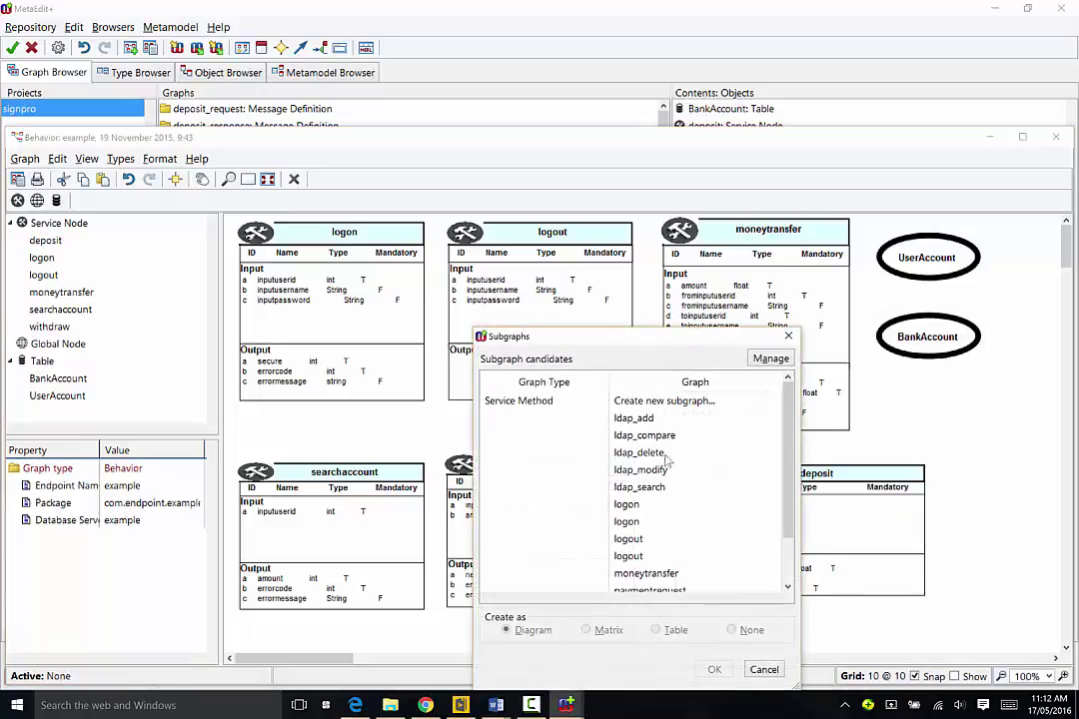
{"action": "left_click", "coordinate": [727, 670]}
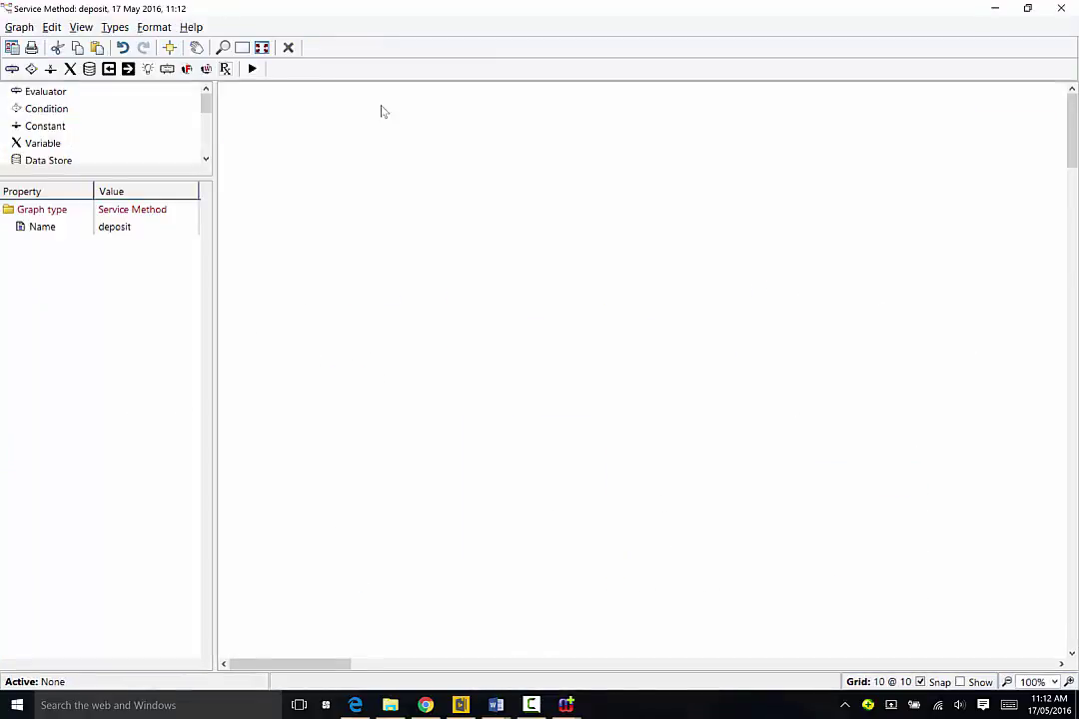
{"action": "left_click", "coordinate": [109, 69]}
{"action": "mouse_move", "coordinate": [348, 104]}
{"action": "left_mouse_down"}
{"action": "mouse_move", "coordinate": [670, 166]}
{"action": "mouse_move", "coordinate": [696, 227]}
{"action": "left_mouse_up"}
{"action": "left_click", "coordinate": [128, 69]}
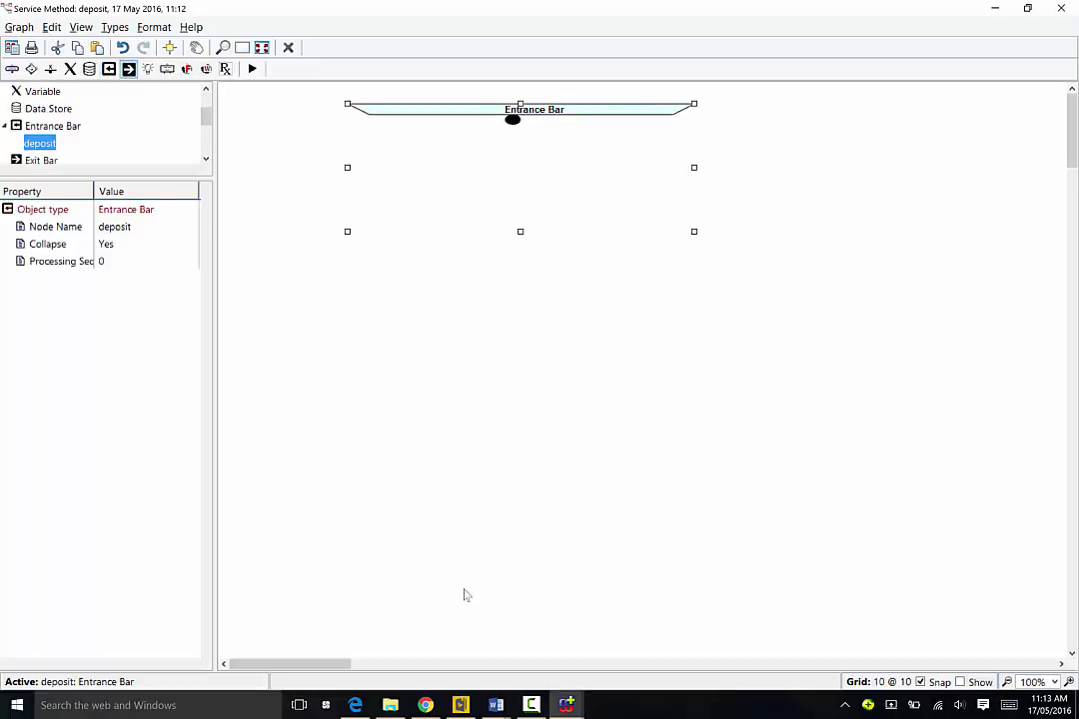
{"action": "left_click_drag", "start_coordinate": [384, 607], "coordinate": [756, 662]}
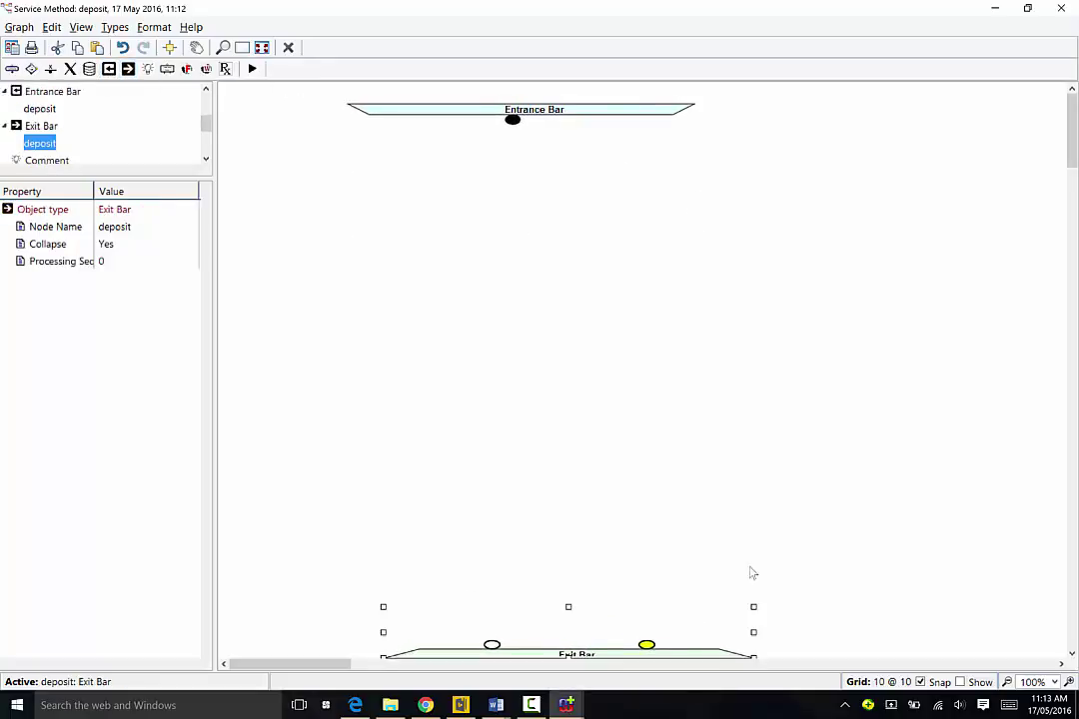
{"action": "left_click", "coordinate": [748, 466]}
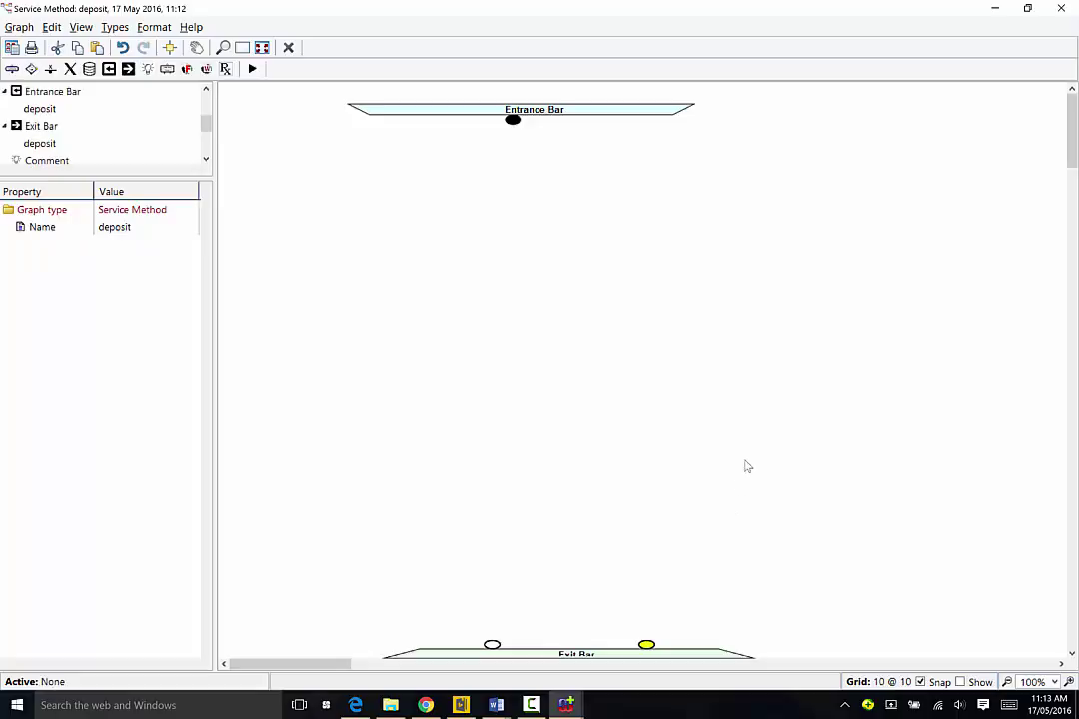
Add a Query data store below the Entrance Bar on BankAccountTable, with condition field accountnumber, condition value inputuserid and field name balance
{"action": "left_click", "coordinate": [89, 69]}
{"action": "left_click_drag", "start_coordinate": [463, 157], "coordinate": [579, 207]}
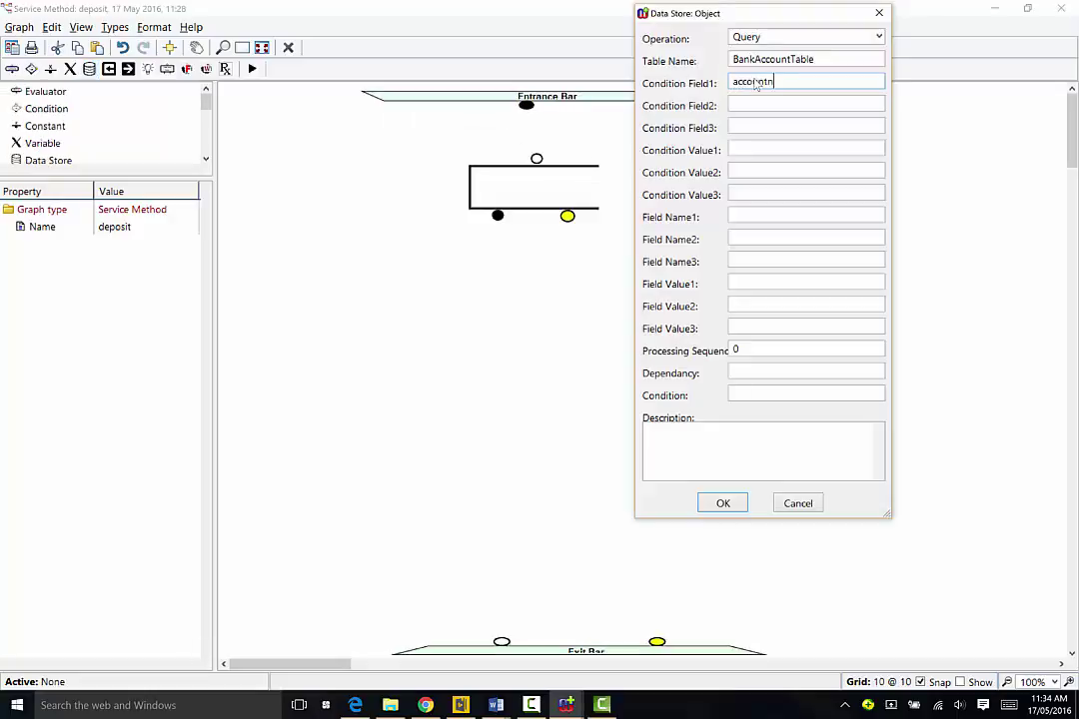
{"action": "type", "text": "r"}
{"action": "left_click", "coordinate": [741, 145]}
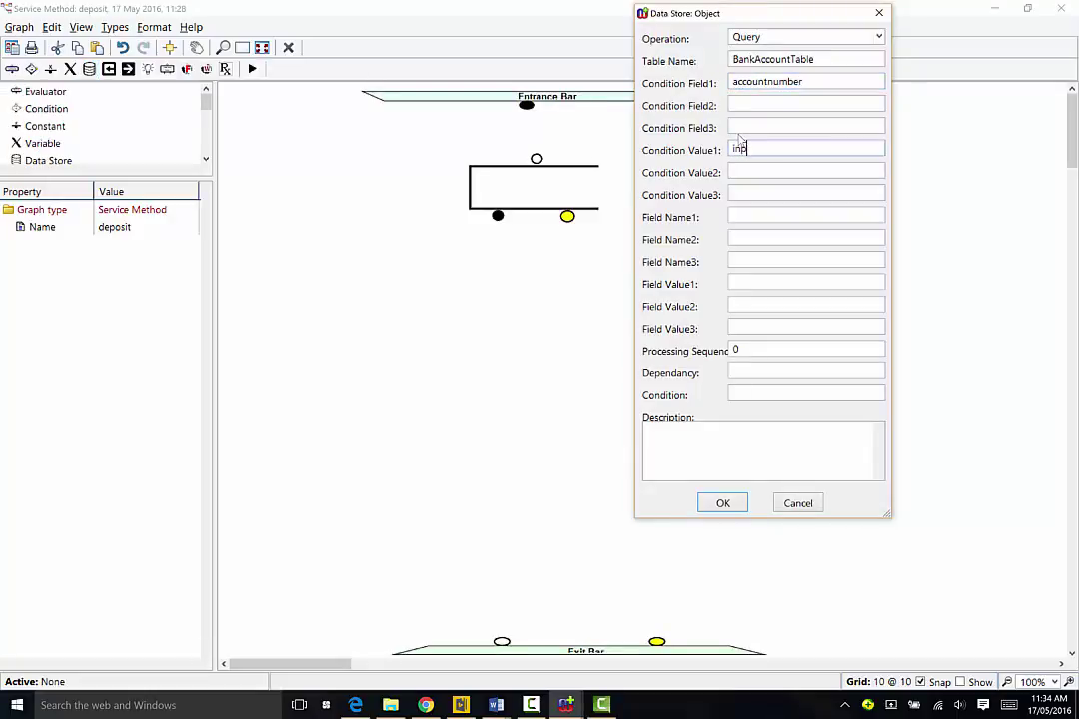
{"action": "left_click", "coordinate": [744, 213]}
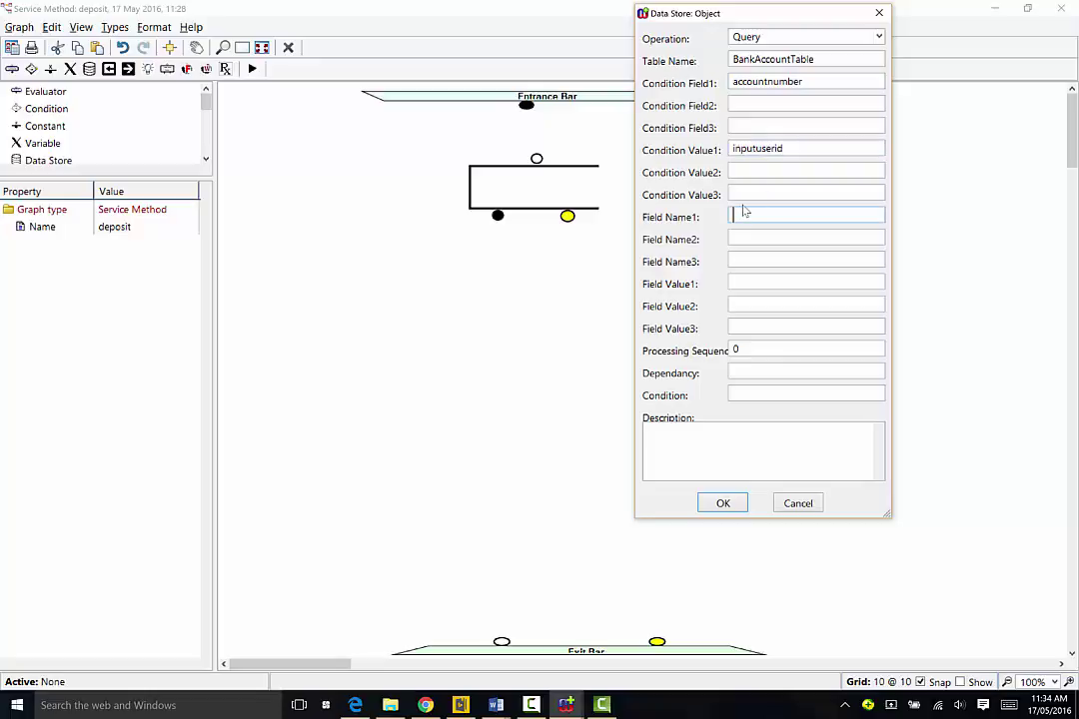
{"action": "left_click", "coordinate": [722, 502]}
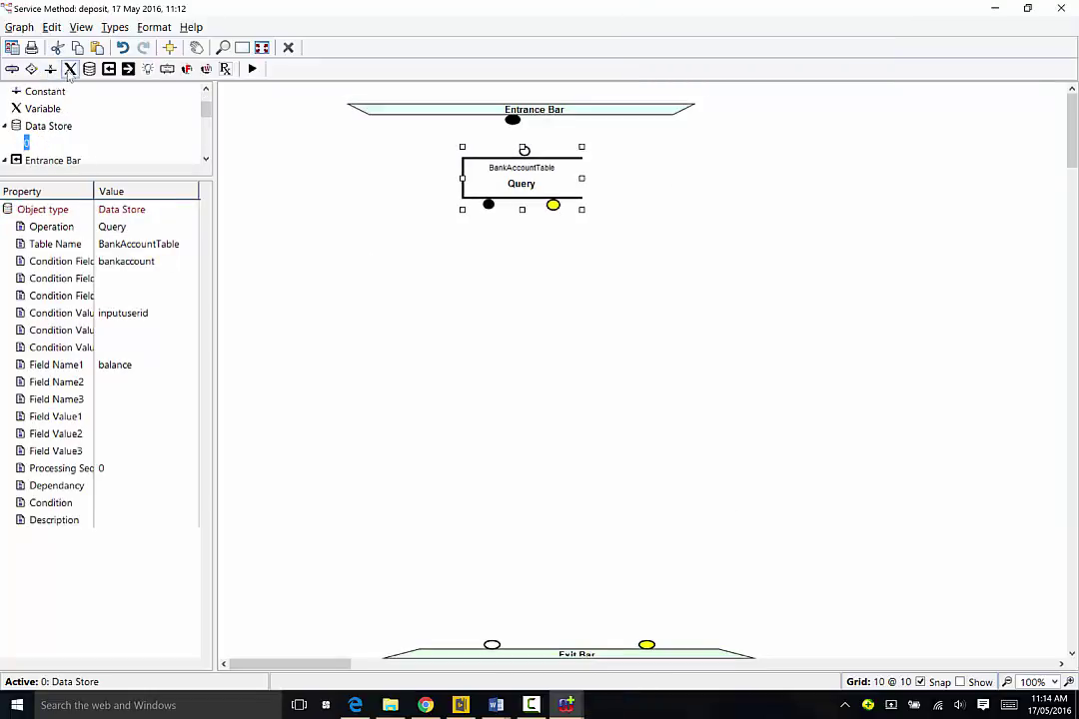
Add a float variable accountbalance and a String variable FatalError side by side below the query
{"action": "left_click", "coordinate": [70, 68]}
{"action": "left_click", "coordinate": [321, 271]}
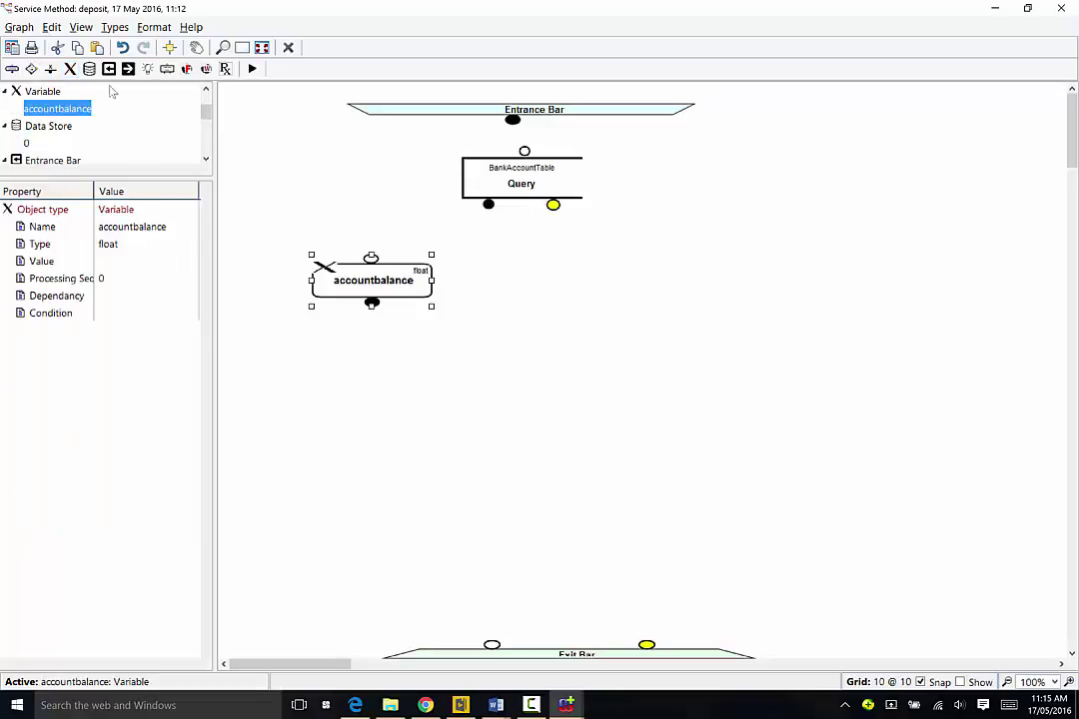
{"action": "left_click", "coordinate": [70, 68]}
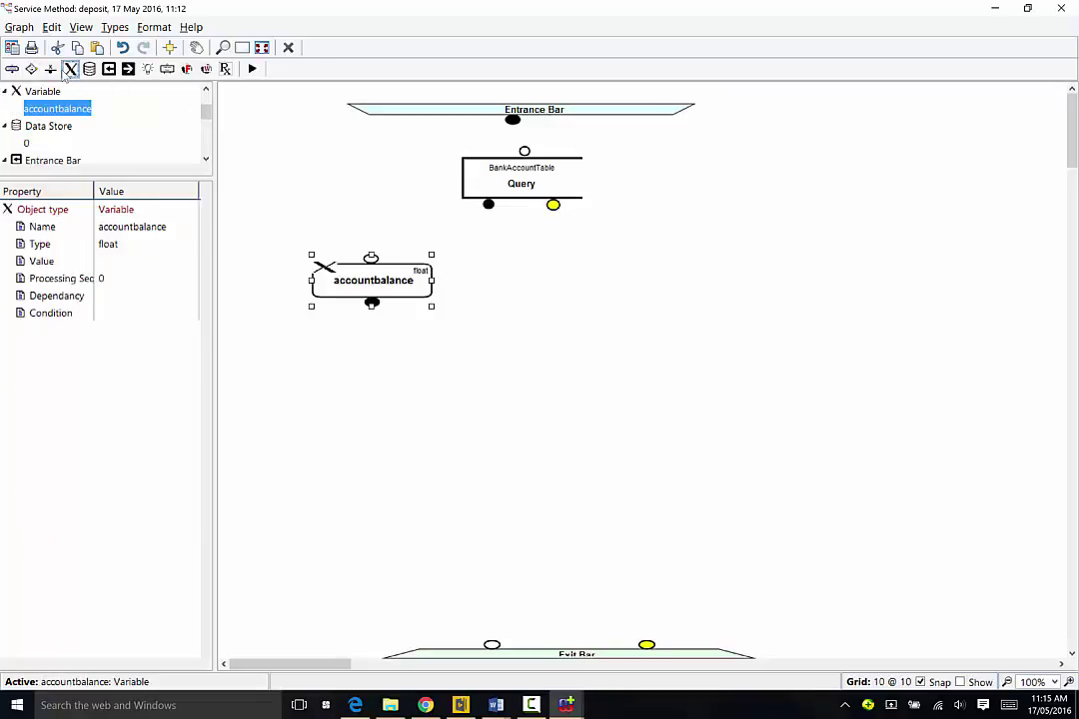
{"action": "left_click", "coordinate": [587, 279]}
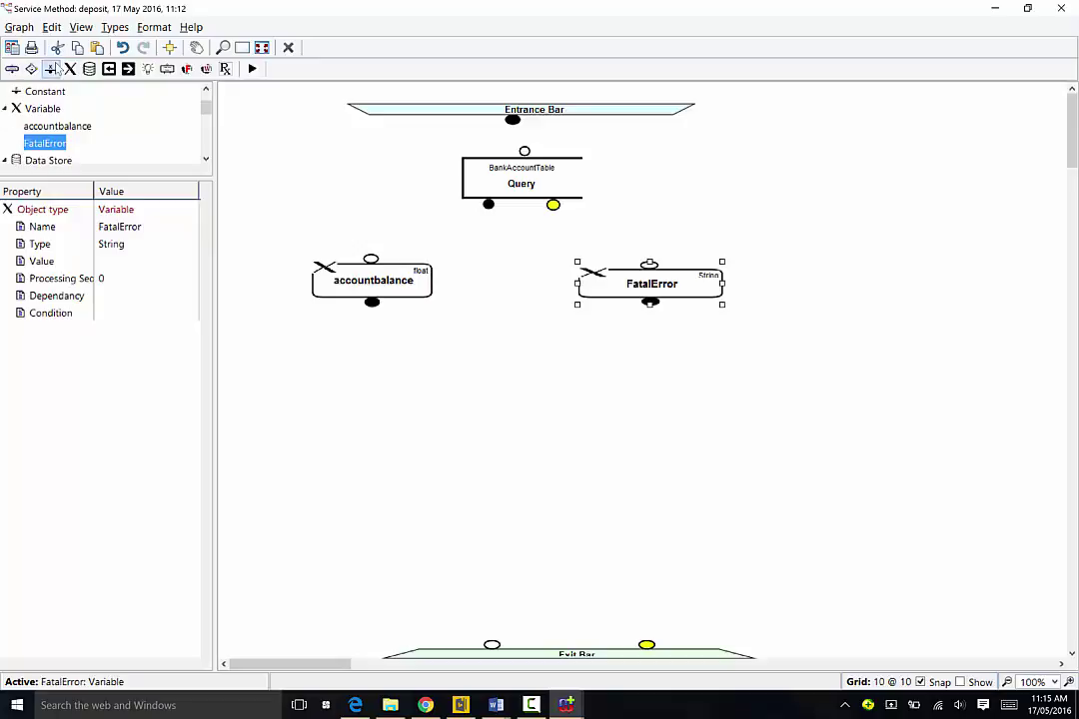
Add evaluator newaccountbalance (amount,accountbalance; P0+P1) and, beneath it, a BankAccountTable Query store with accountnumber matching inputuserid and balance set to newaccountbalance
{"action": "left_click", "coordinate": [12, 68]}
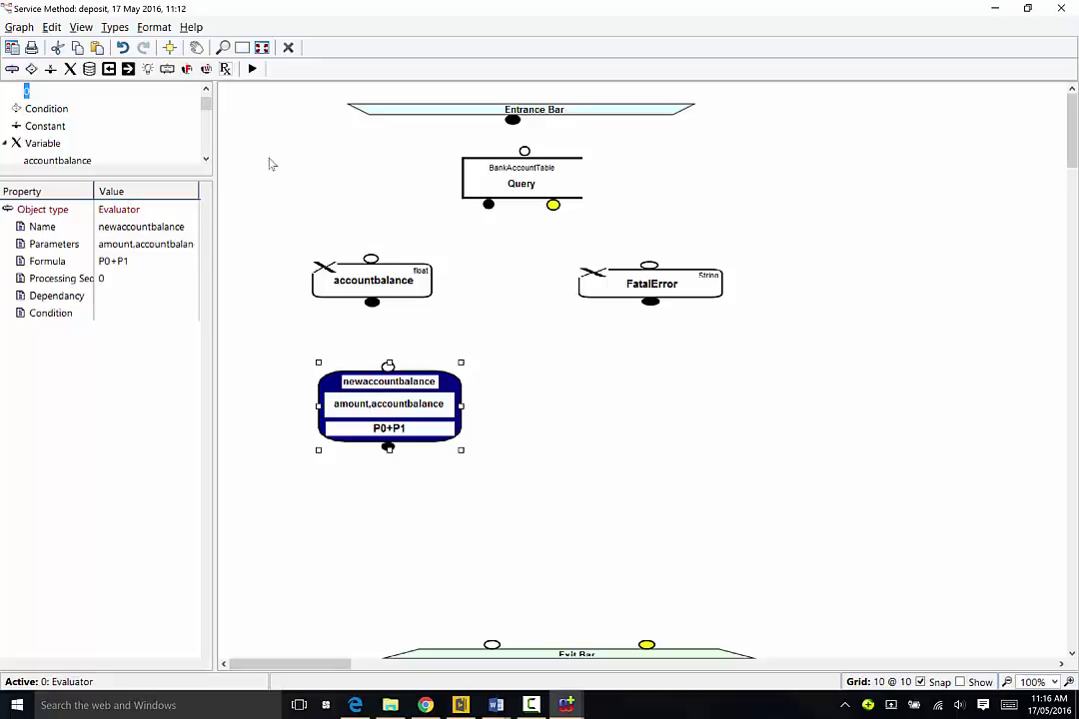
{"action": "left_click", "coordinate": [89, 68]}
{"action": "left_click", "coordinate": [397, 544]}
{"action": "left_click_drag", "start_coordinate": [397, 545], "coordinate": [457, 562]}
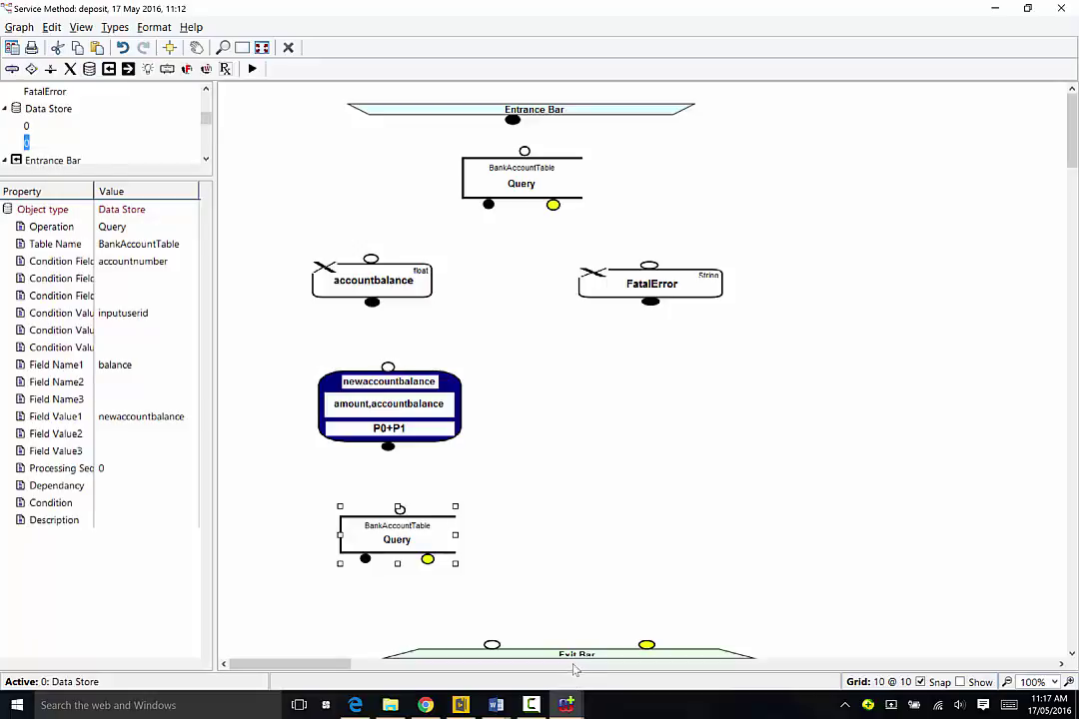
Connect the success flow from the Entrance Bar through the first query, accountbalance, newaccountbalance and the second query to the Exit Bar
{"action": "left_click", "coordinate": [252, 69]}
{"action": "left_click_drag", "start_coordinate": [512, 121], "coordinate": [525, 152]}
{"action": "left_click", "coordinate": [251, 69]}
{"action": "left_click_drag", "start_coordinate": [488, 205], "coordinate": [371, 260]}
{"action": "left_click", "coordinate": [252, 69]}
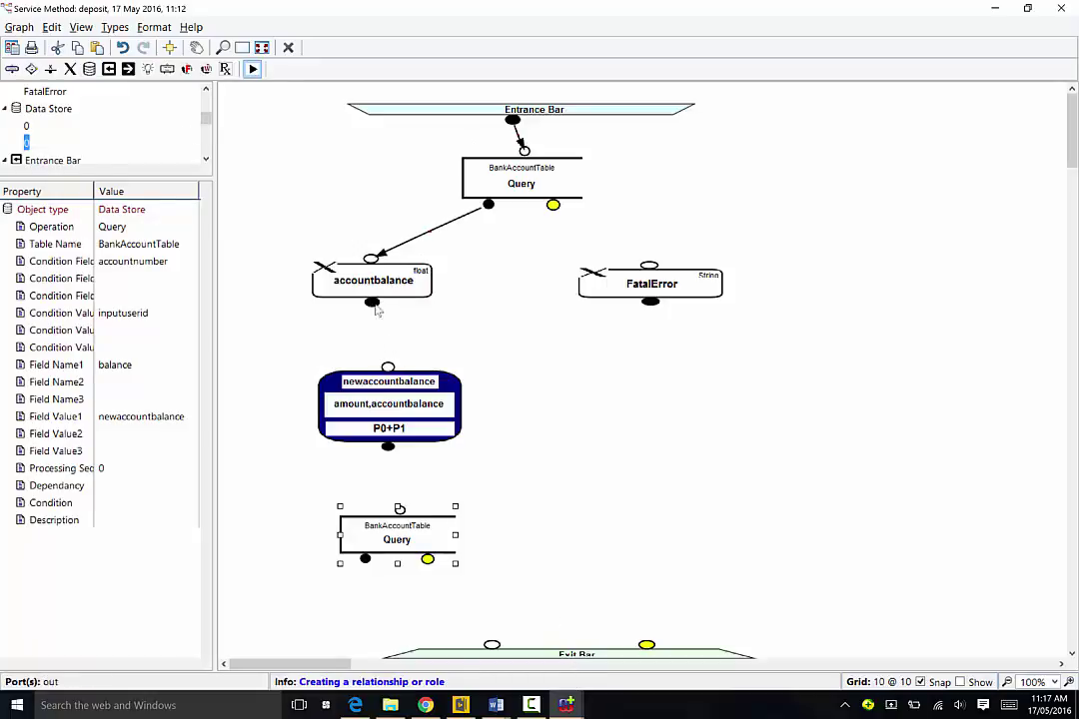
{"action": "left_click_drag", "start_coordinate": [374, 304], "coordinate": [388, 367]}
{"action": "left_click", "coordinate": [252, 69]}
{"action": "left_click_drag", "start_coordinate": [387, 448], "coordinate": [401, 511]}
{"action": "left_click", "coordinate": [252, 69]}
{"action": "left_click_drag", "start_coordinate": [365, 559], "coordinate": [493, 645]}
Connect the first query's error output through FatalError to the Exit Bar's error input and close the deposit service method graph
{"action": "left_click", "coordinate": [251, 69]}
{"action": "mouse_move", "coordinate": [553, 205]}
{"action": "left_mouse_down"}
{"action": "mouse_move", "coordinate": [650, 265]}
{"action": "mouse_move", "coordinate": [647, 645]}
{"action": "left_mouse_up"}
{"action": "left_click", "coordinate": [252, 69]}
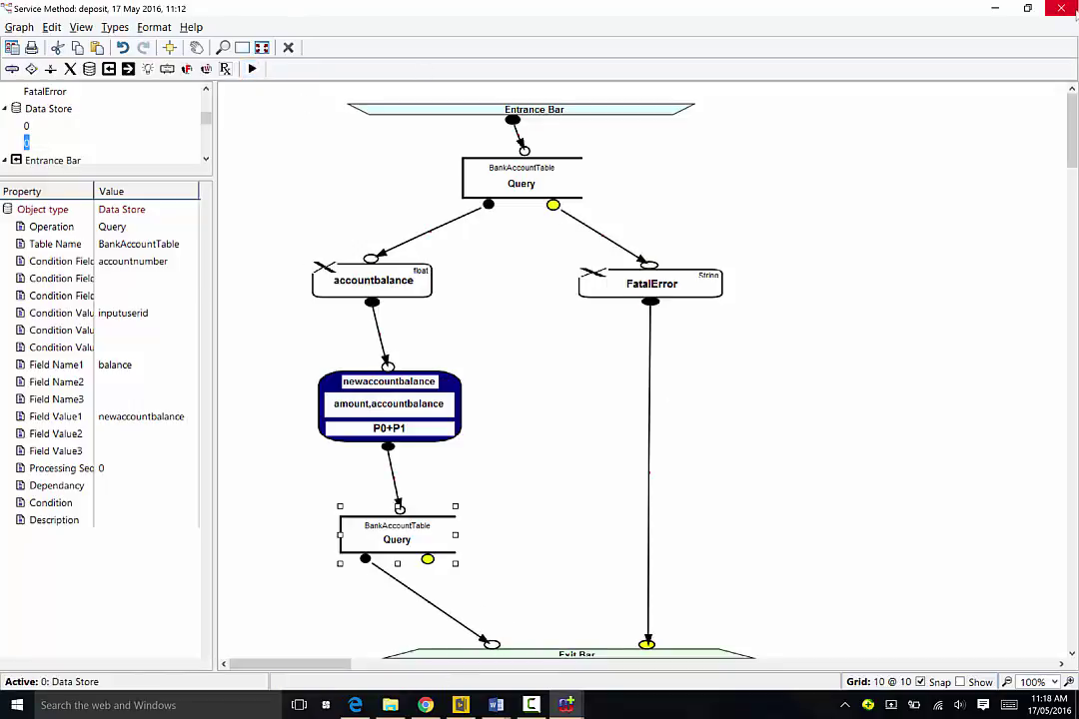
{"action": "left_click", "coordinate": [1074, 14]}
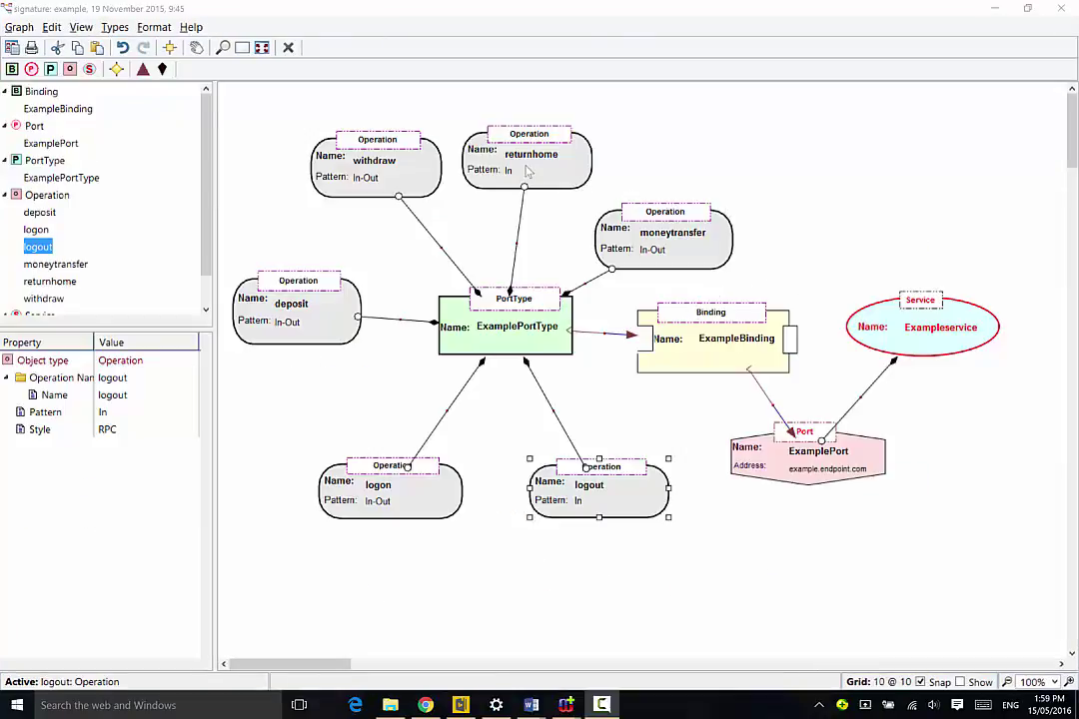
Run the signature - wsdl generator on the example signature graph and save the generated output as a file
{"action": "left_click", "coordinate": [20, 30]}
{"action": "left_click", "coordinate": [50, 155]}
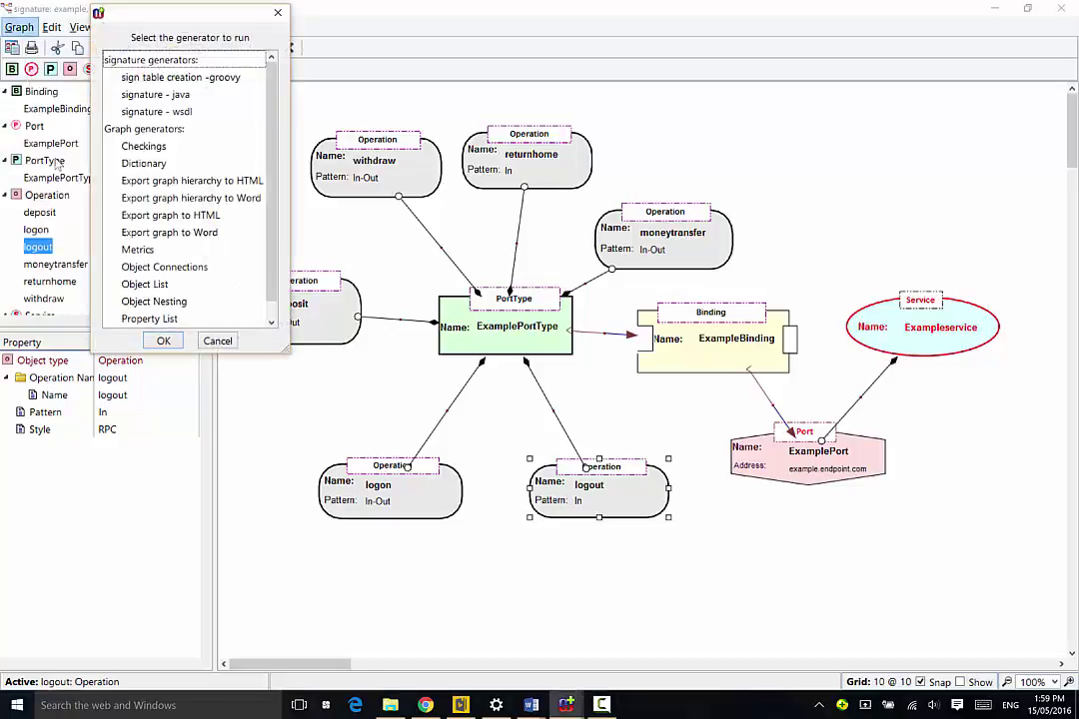
{"action": "left_click", "coordinate": [152, 112]}
{"action": "left_click", "coordinate": [163, 340]}
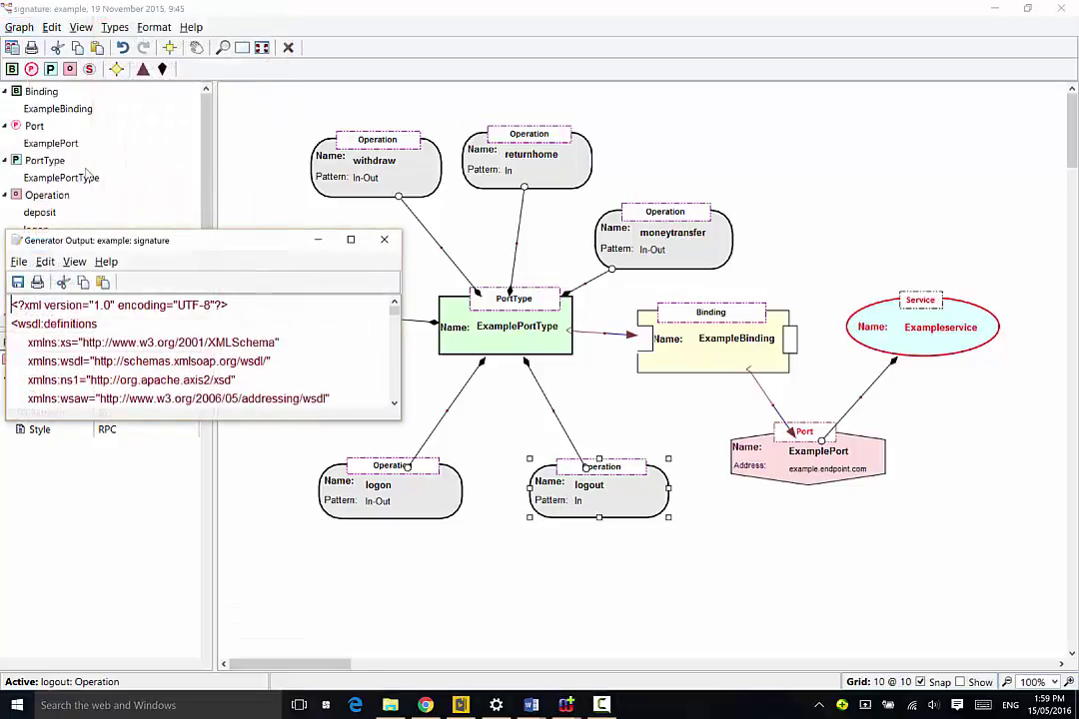
{"action": "left_click", "coordinate": [351, 240]}
{"action": "left_click", "coordinate": [13, 27]}
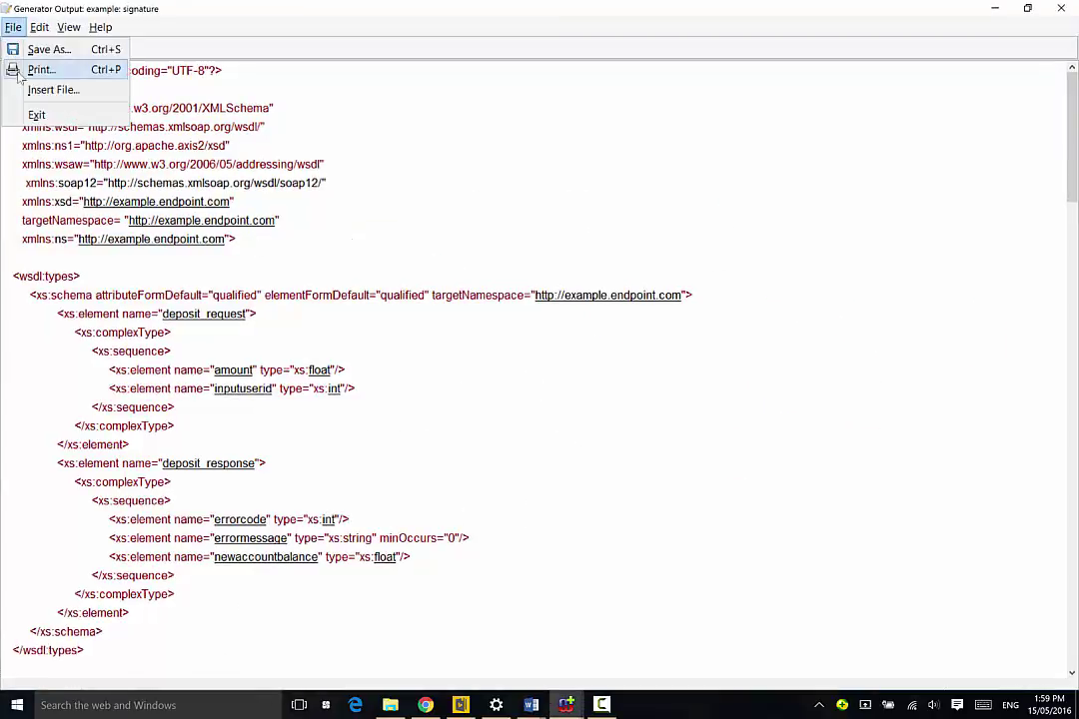
{"action": "left_click", "coordinate": [48, 49]}
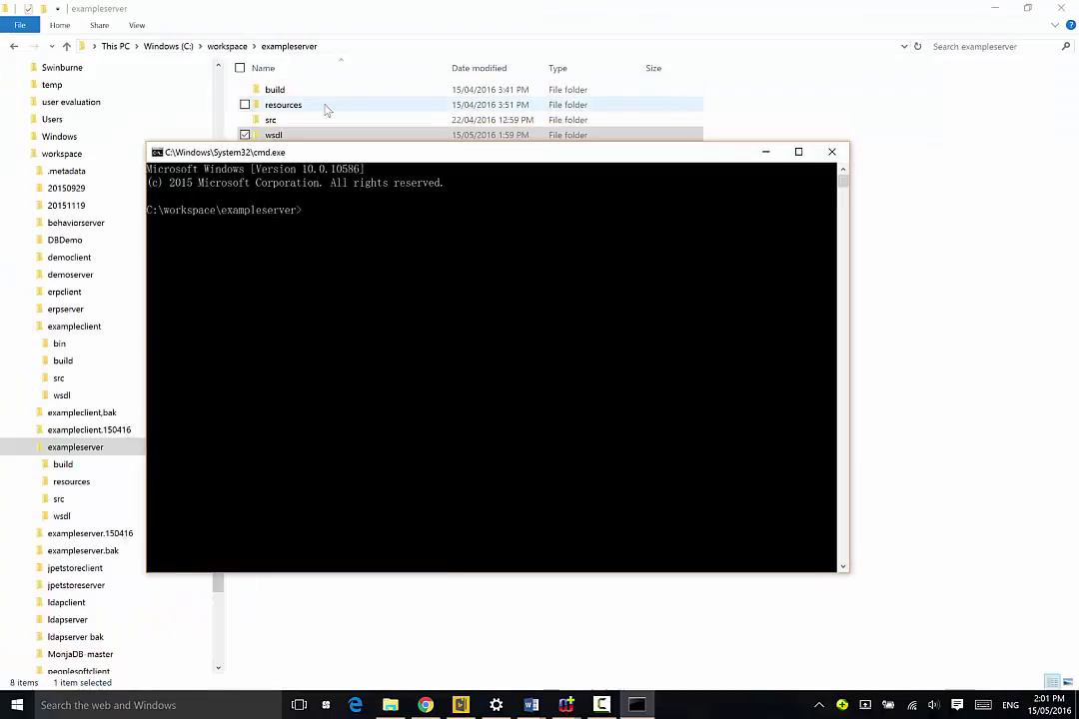
In a command prompt at C:\workspace\exampleserver, run wsdl2java -uri wsdl\example.wsdl -ss -sd and build the service with ant
{"action": "type", "text": "wsdl2java -uri wsdl\\example.wsdl -ss -sd"}
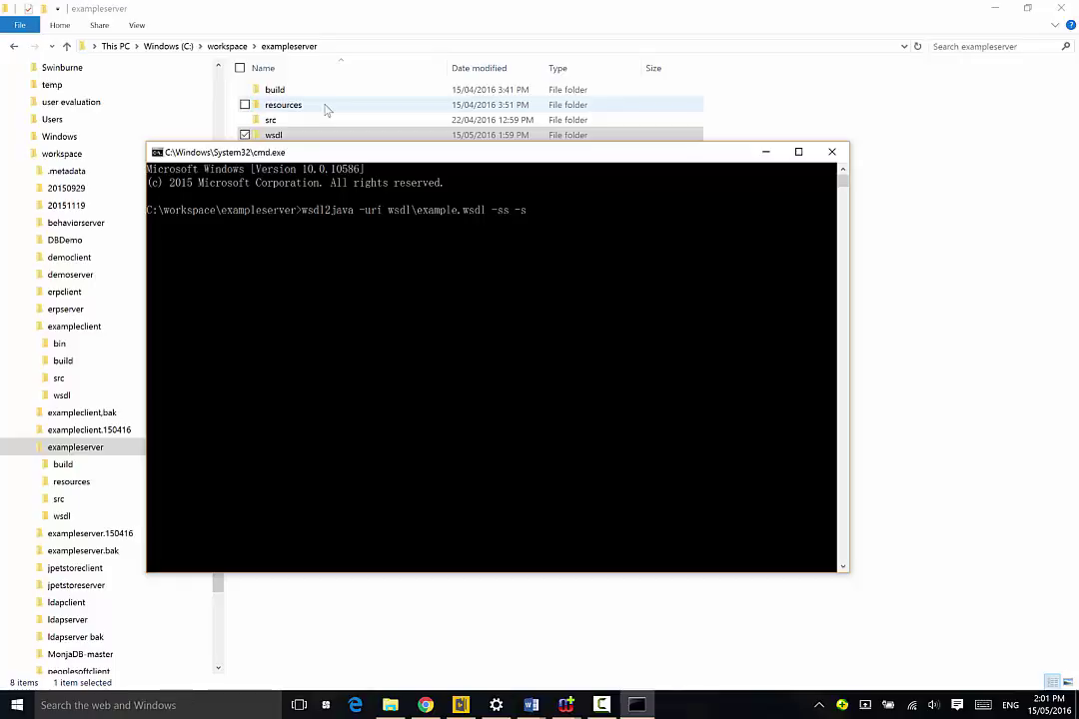
{"action": "key", "text": "Return"}
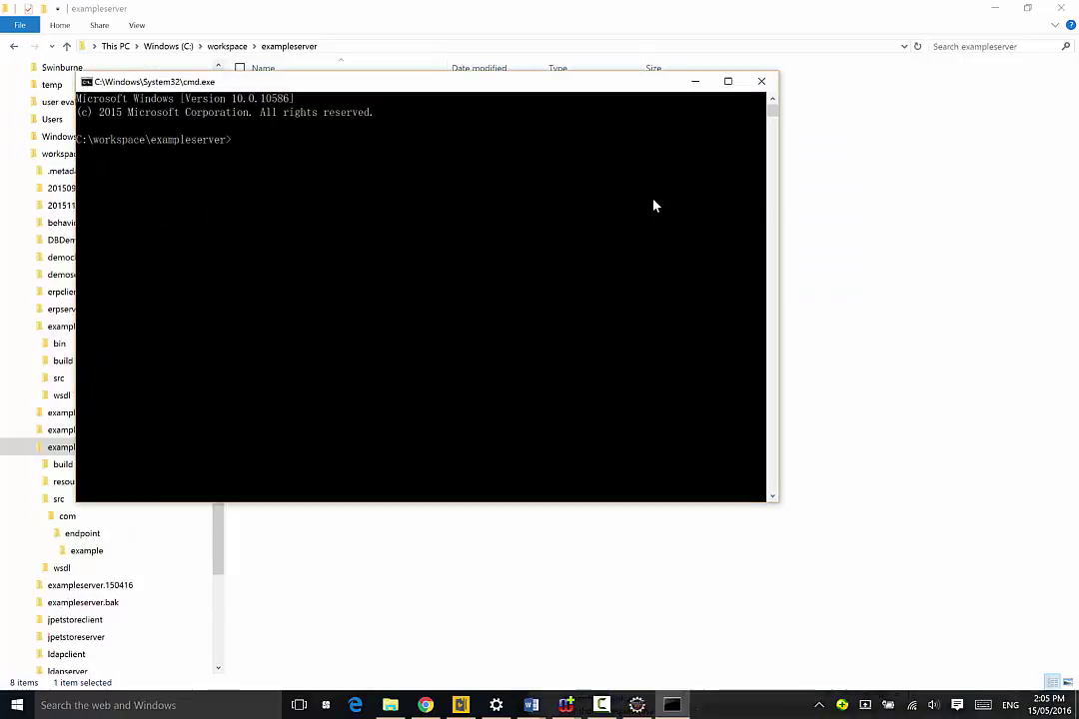
{"action": "type", "text": "ant"}
{"action": "key", "text": "Return"}
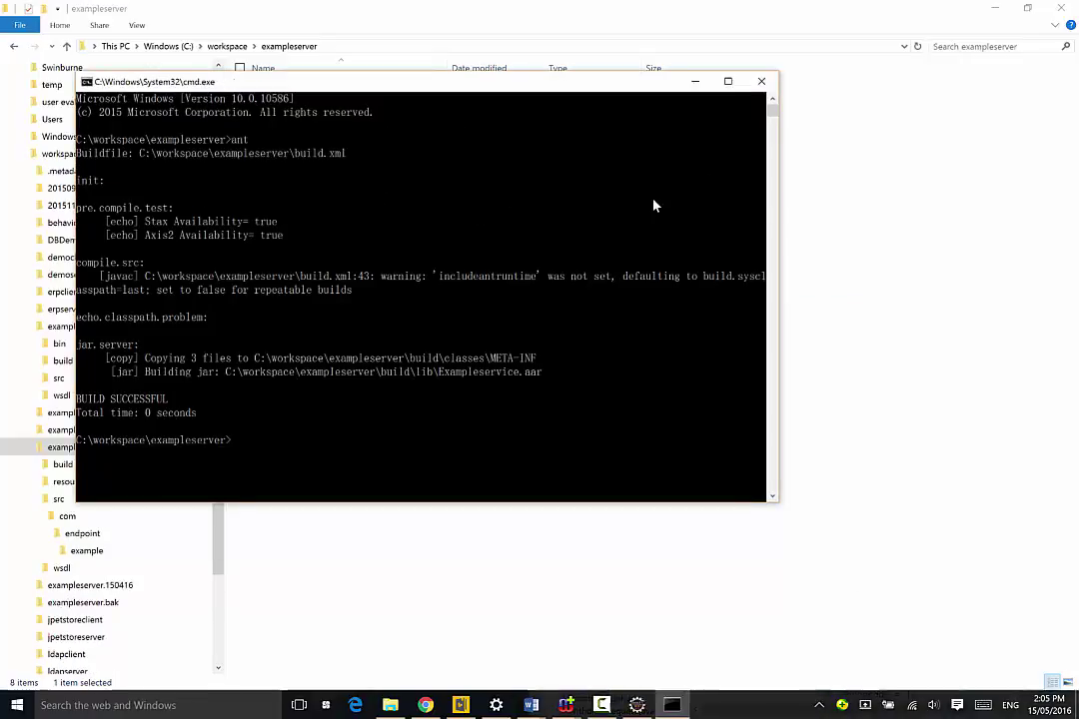
Replace Exampleservice.aar in Tomcat's axis2 WEB-INF services folder with the new build and start the Tomcat7 service
{"action": "key", "text": "ctrl+v"}
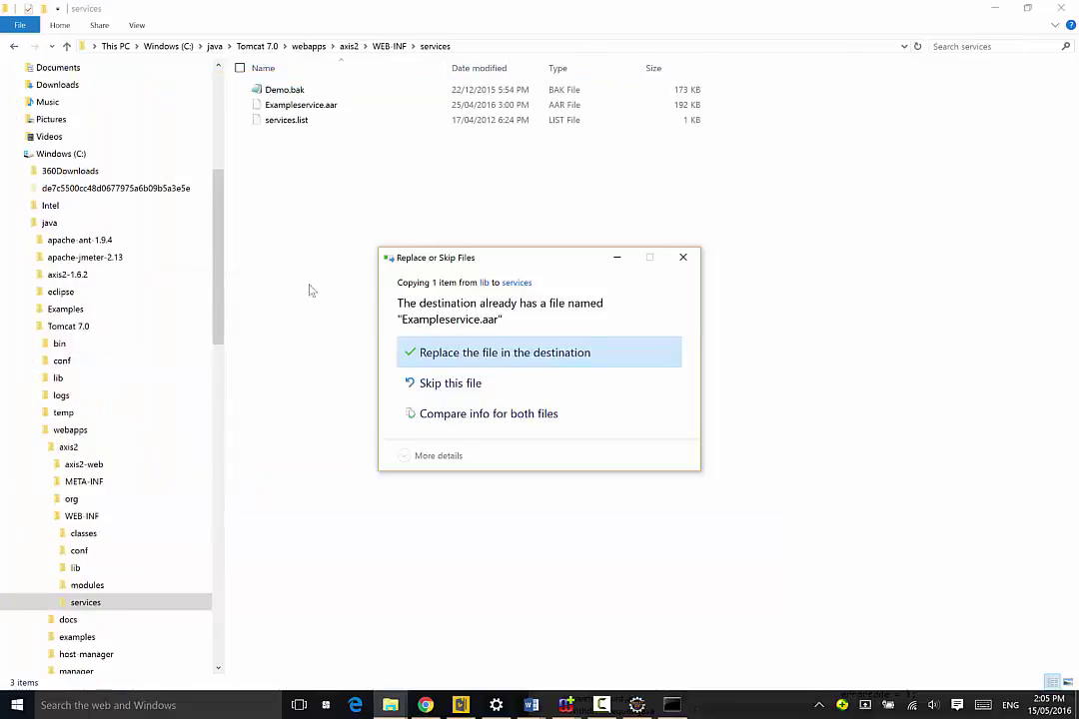
{"action": "left_click", "coordinate": [490, 363]}
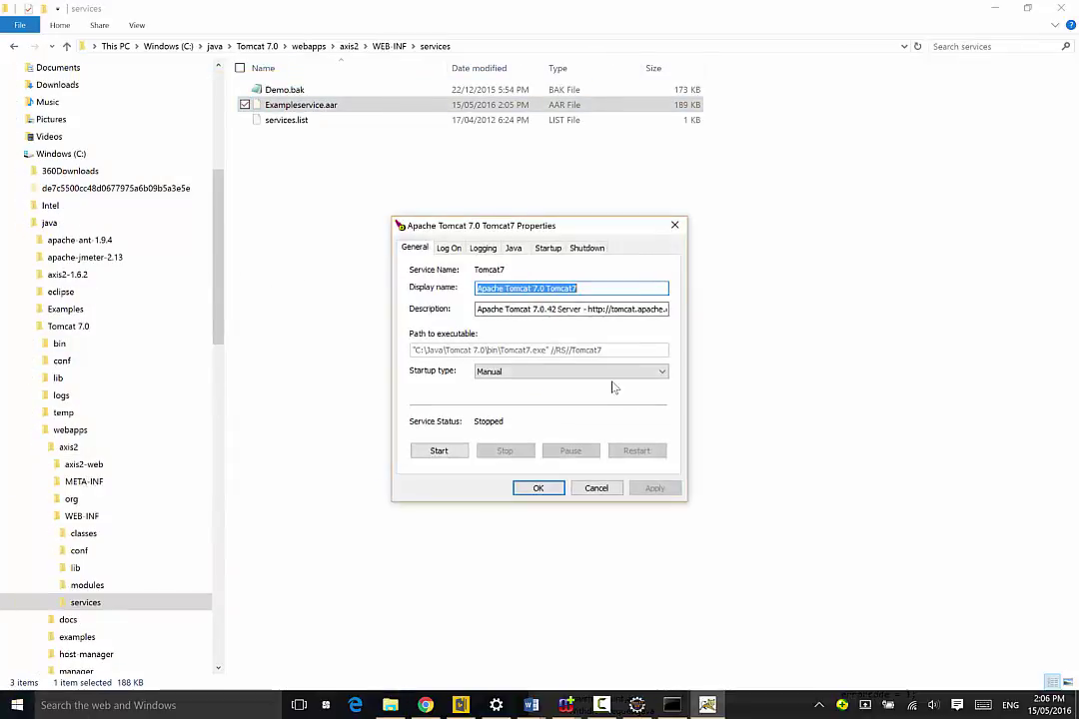
{"action": "left_click", "coordinate": [443, 453]}
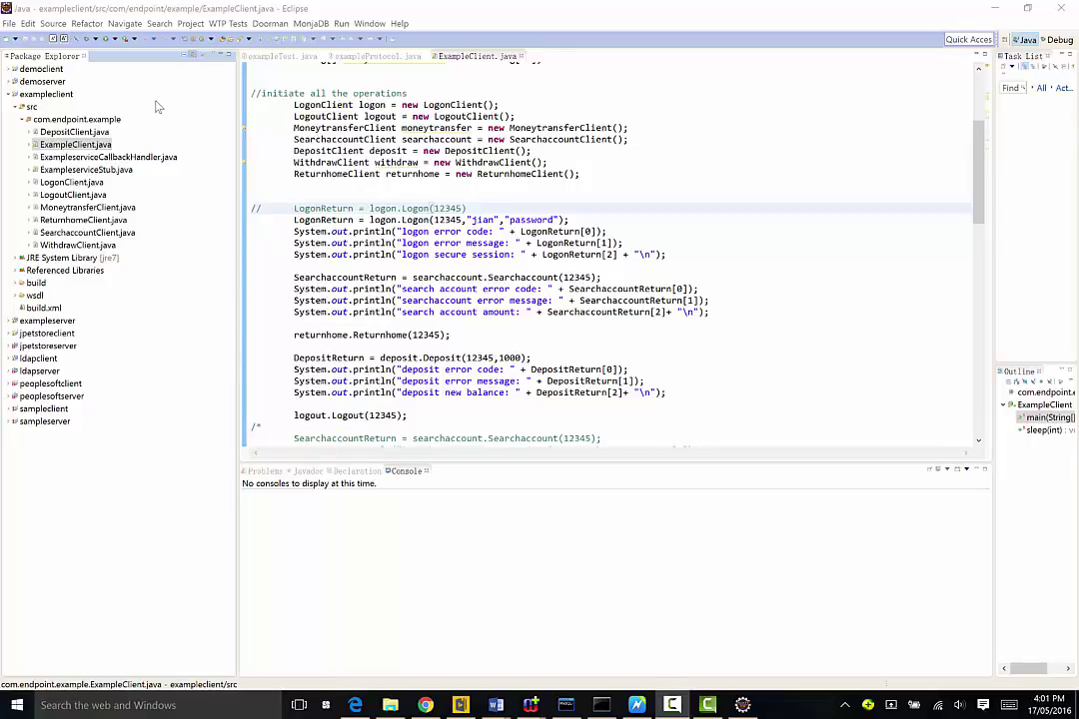
Switch to Eclipse and run ExampleClient.java from the exampleclient project
{"action": "left_click", "coordinate": [105, 40]}
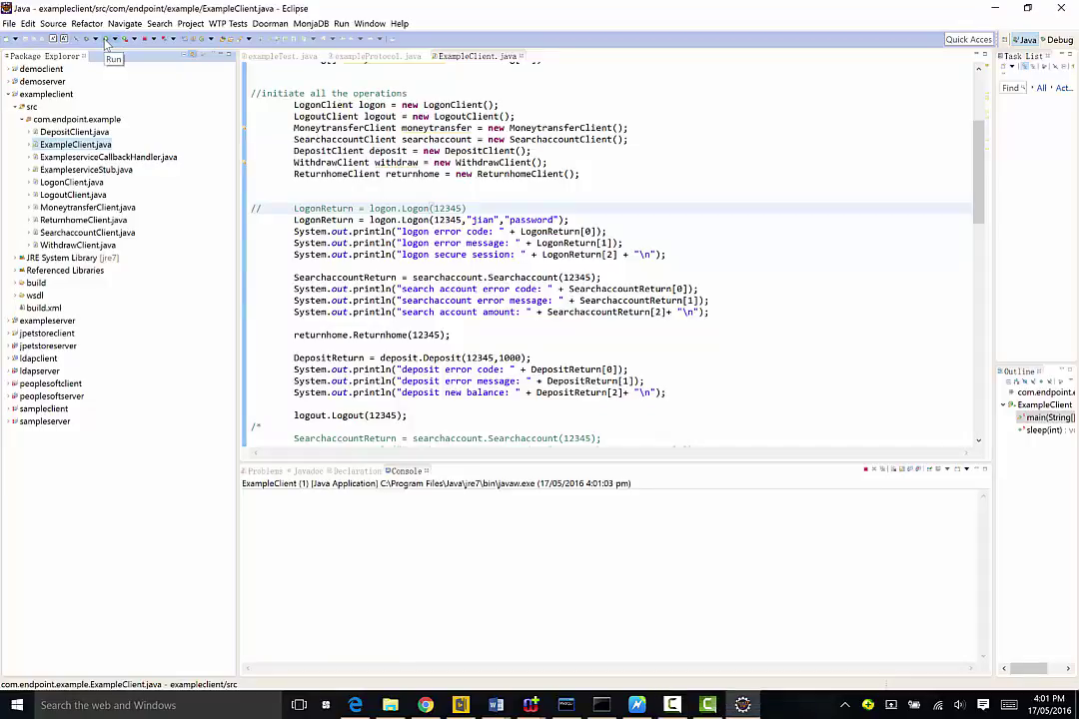